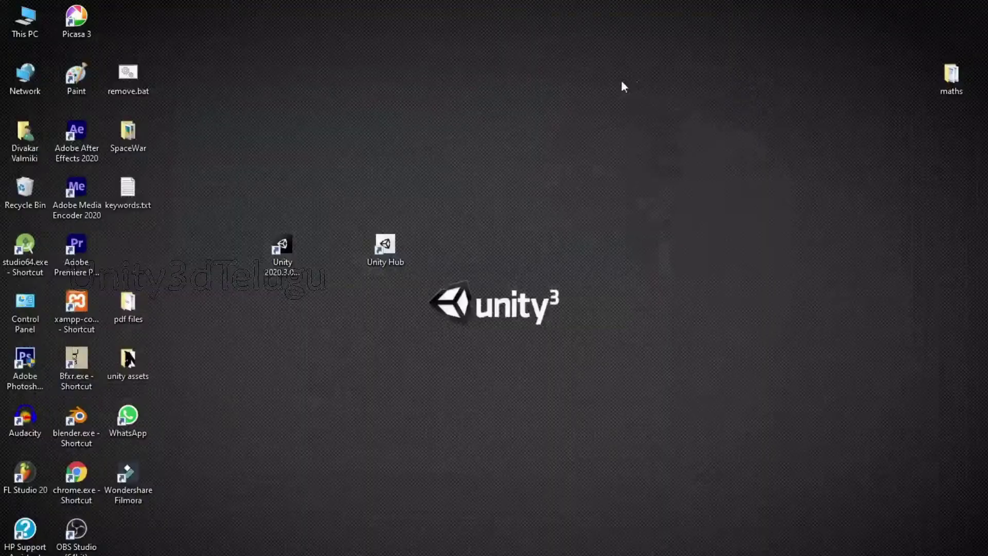
# Refresh the desktop and launch Unity Hub from its desktop shortcut
pyautogui.rightClick(623, 84)
pyautogui.rightClick(592, 73)
pyautogui.click(629, 107)
pyautogui.doubleClick(385, 245)
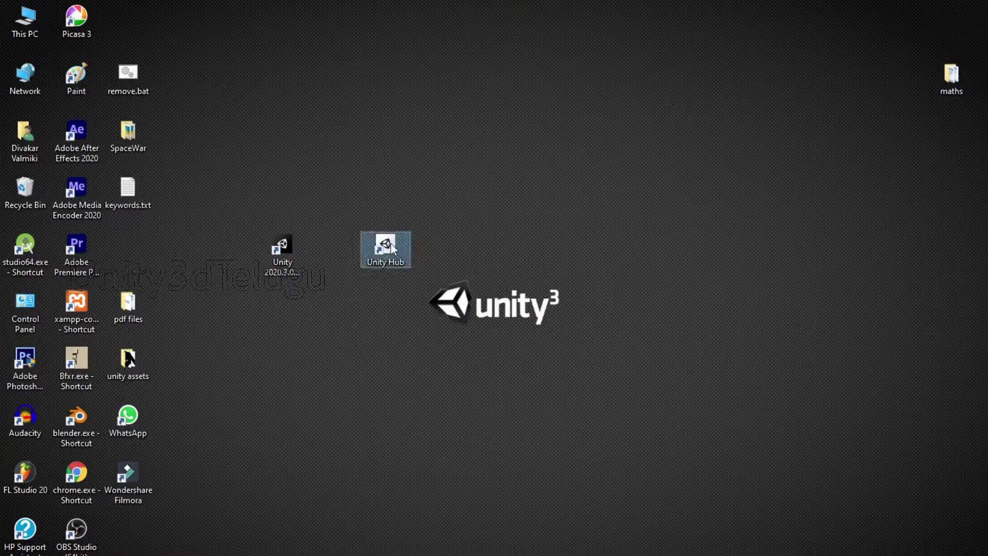
pyautogui.rightClick(546, 95)
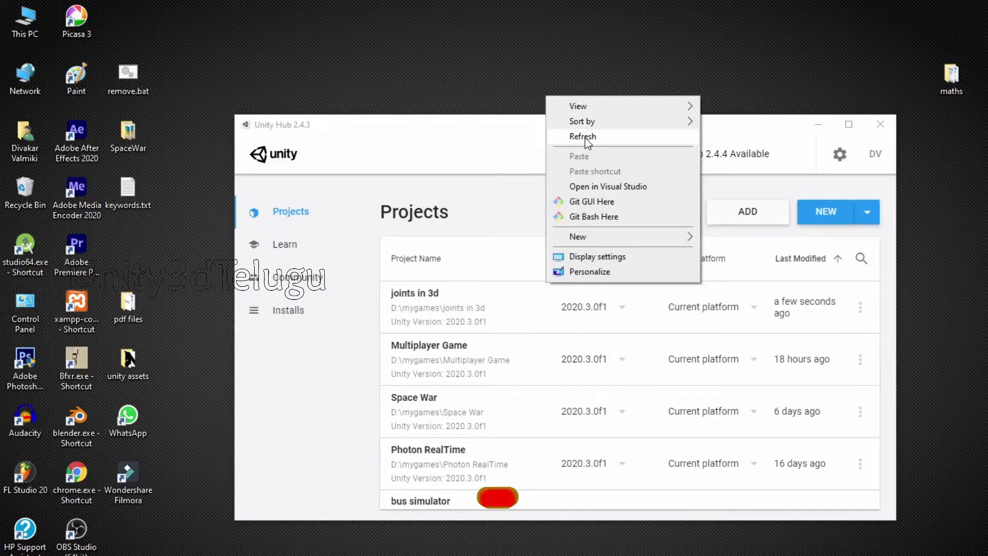
pyautogui.click(582, 137)
pyautogui.rightClick(581, 49)
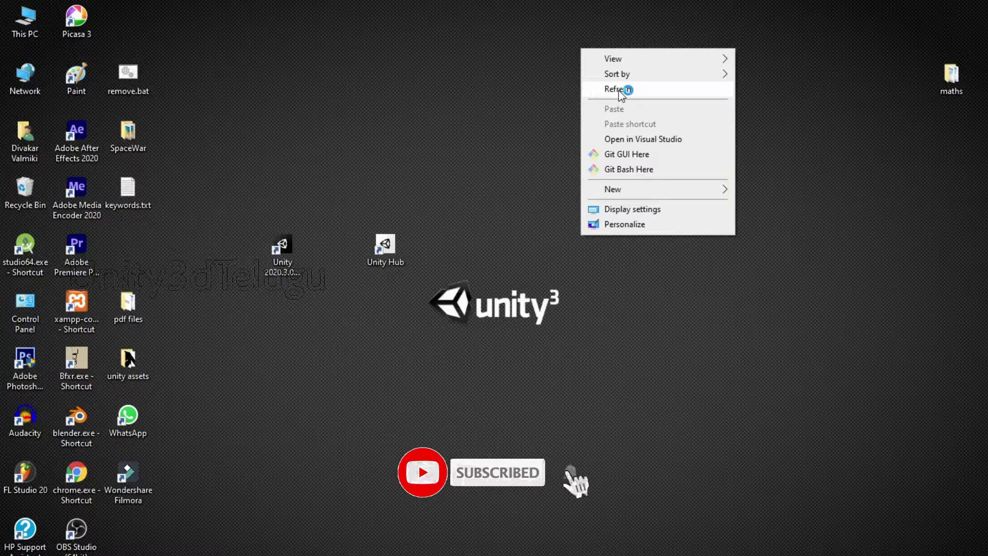
pyautogui.click(619, 90)
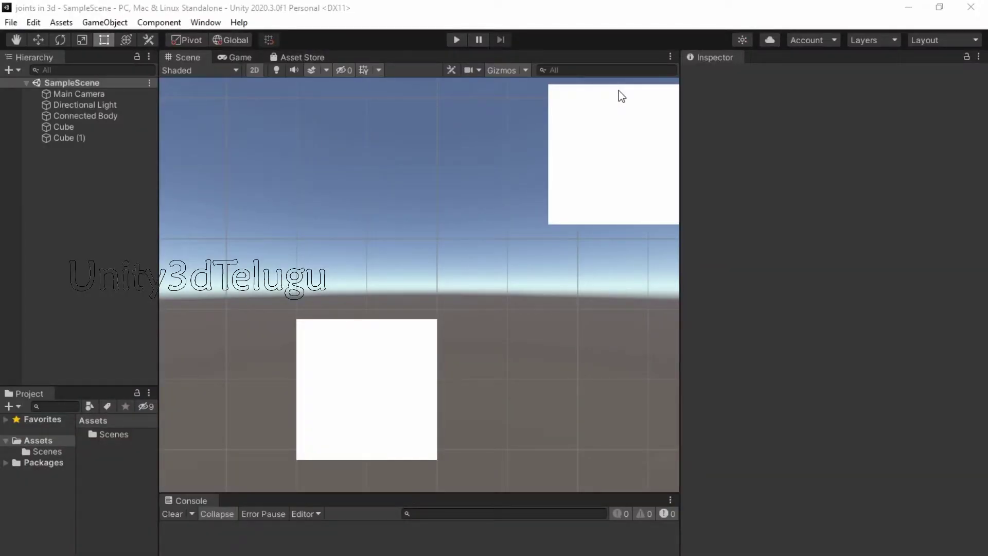
# Switch the Scene view to 3D and remove the Spring Joint from the Cube
pyautogui.scroll(-2, 455, 305)
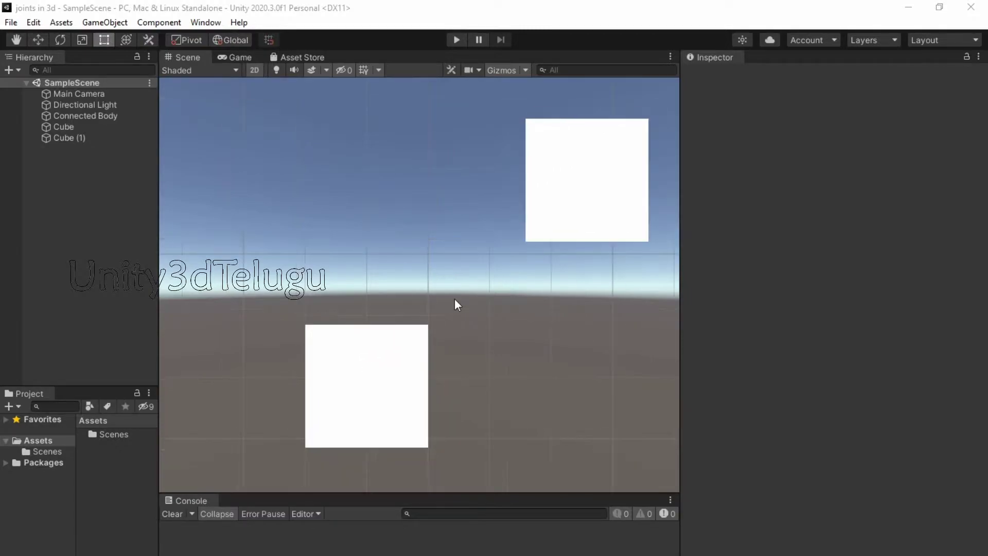
pyautogui.click(255, 70)
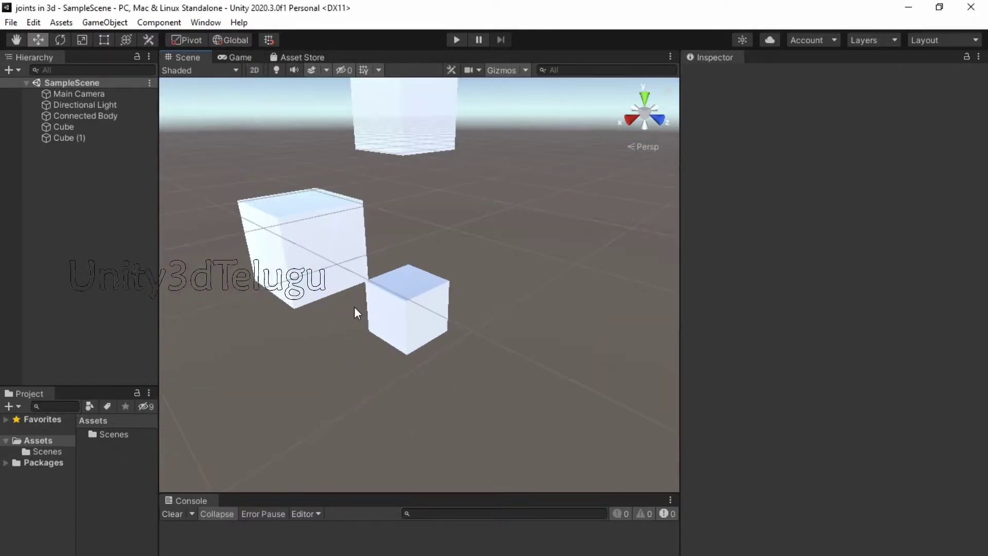
pyautogui.click(57, 126)
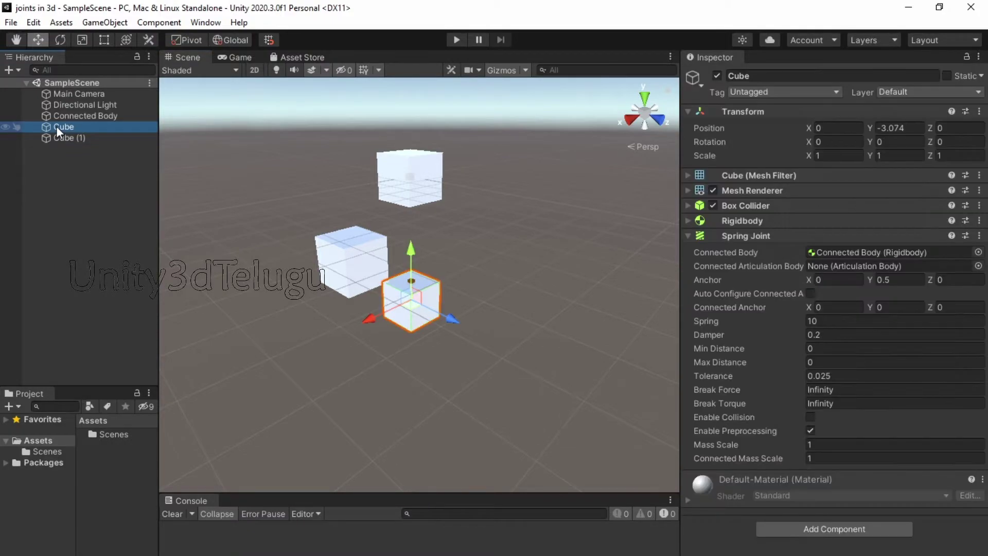
pyautogui.rightClick(739, 235)
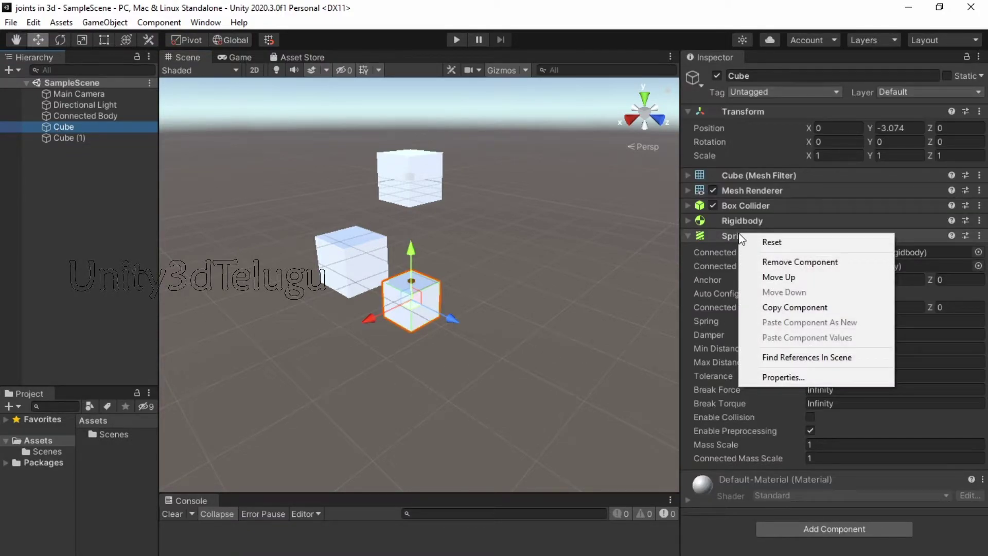
pyautogui.click(799, 262)
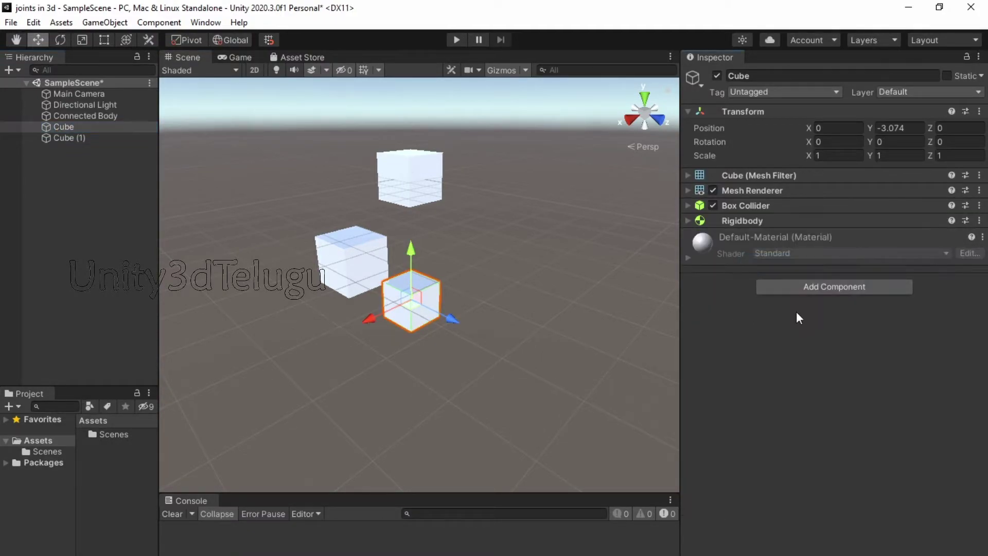
# Add a Hinge Joint component to the Cube by searching 'hinge'
pyautogui.click(817, 291)
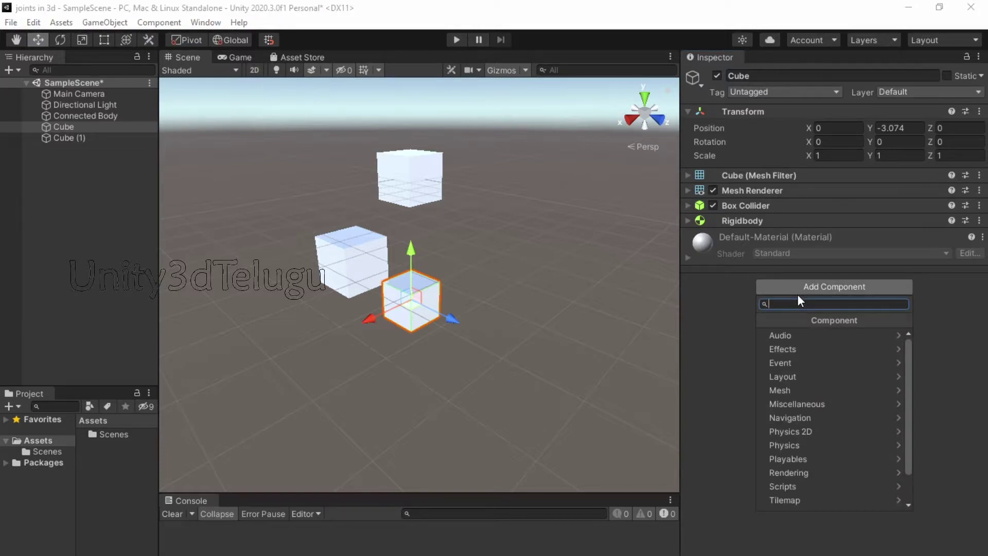
pyautogui.write('hinge')
pyautogui.press('Return')
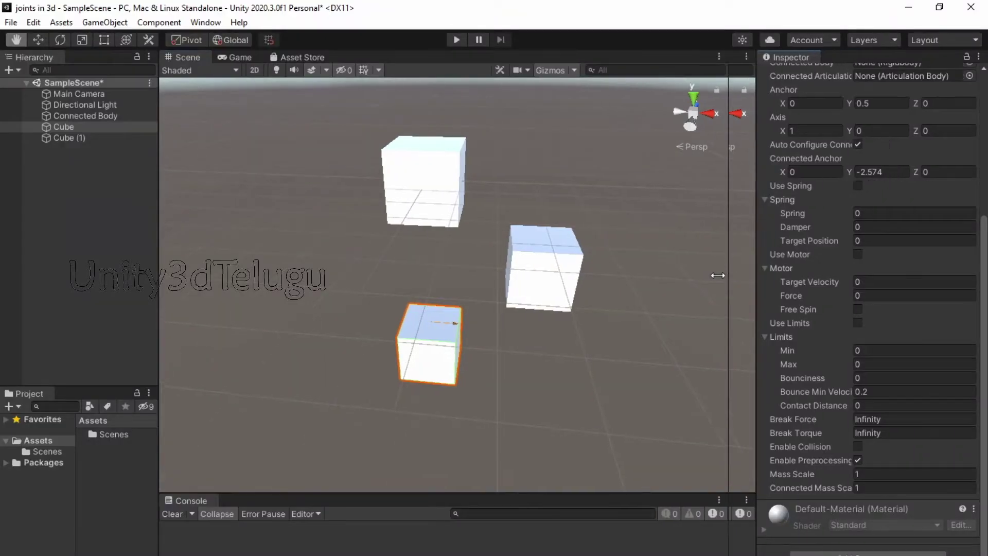
# Widen the Inspector and assign the Connected Body object to the Hinge Joint's Connected Body field
pyautogui.moveTo(718, 276); pyautogui.dragTo(673, 309)
pyautogui.scroll(5, 839, 340)
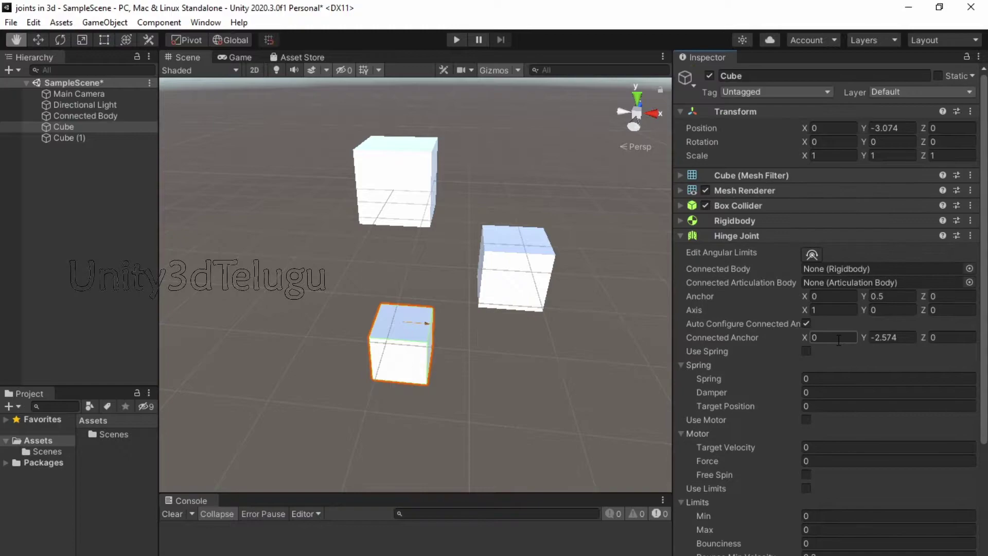
pyautogui.scroll(-3, 809, 286)
pyautogui.scroll(2, 781, 301)
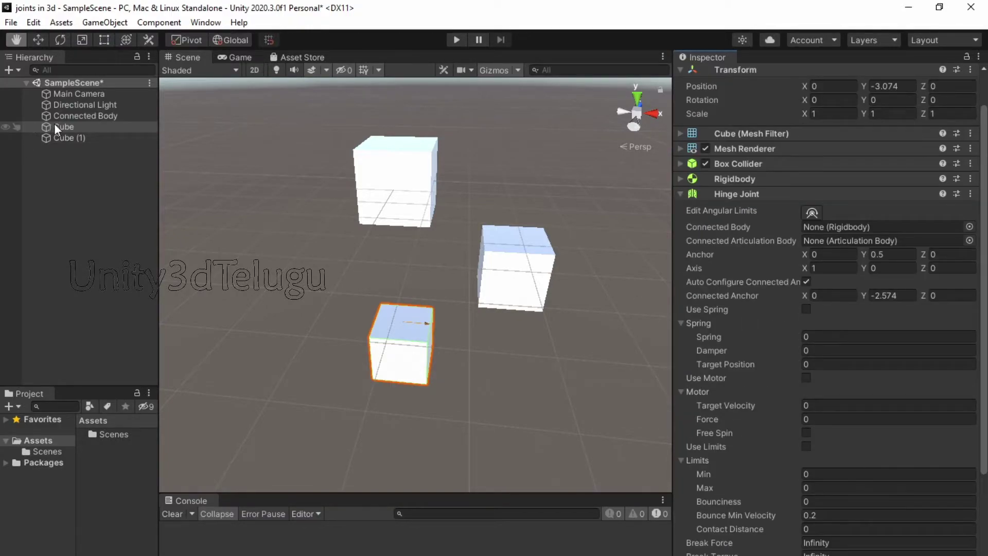
pyautogui.moveTo(77, 116); pyautogui.dragTo(345, 216)
pyautogui.moveTo(539, 238); pyautogui.dragTo(838, 228)
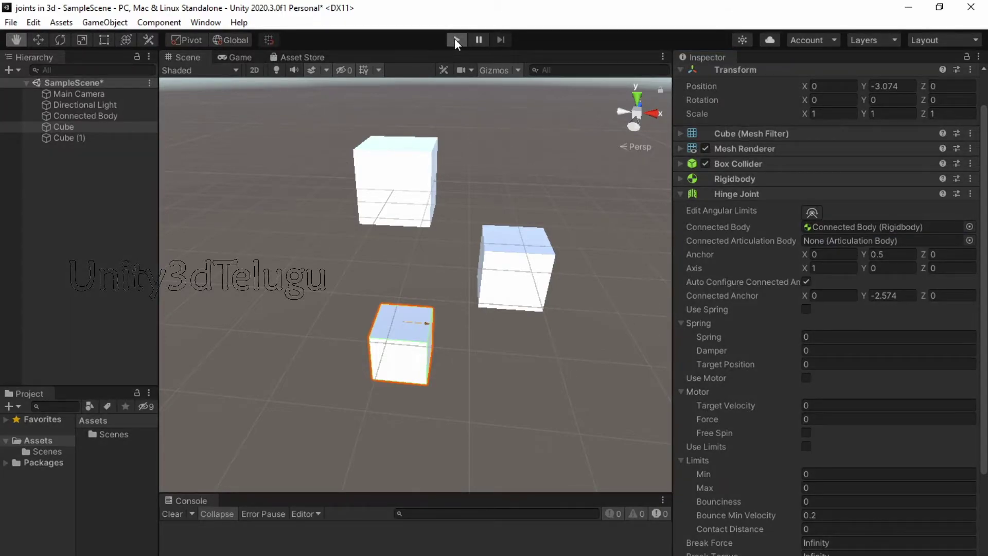
# Run a quick Play test of the hinge, then stop it and select the Cube
pyautogui.click(455, 40)
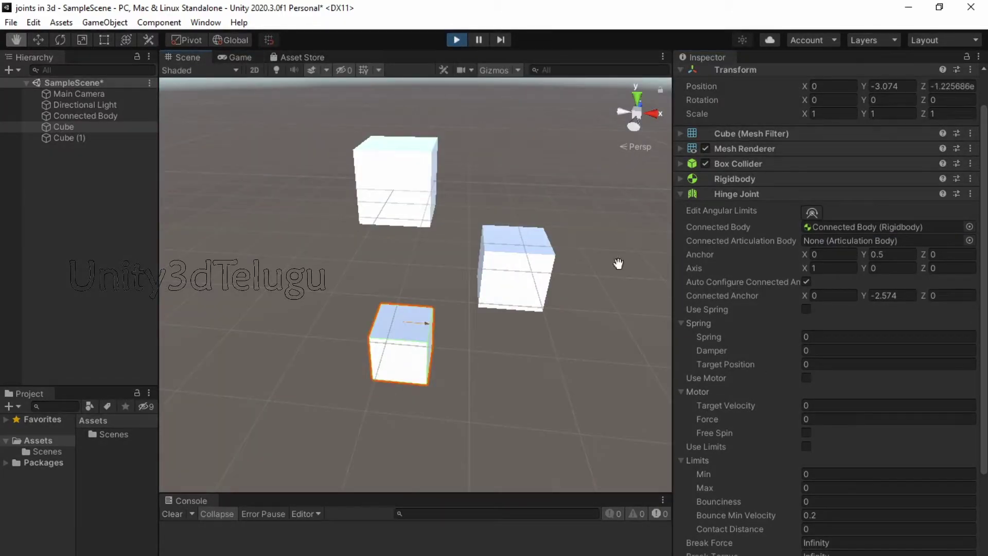
pyautogui.click(455, 39)
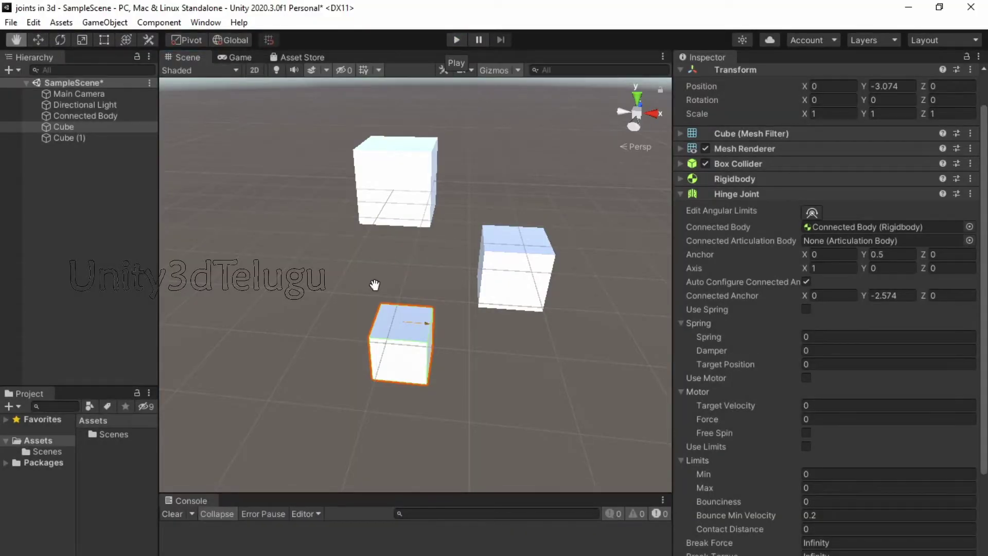
pyautogui.click(64, 127)
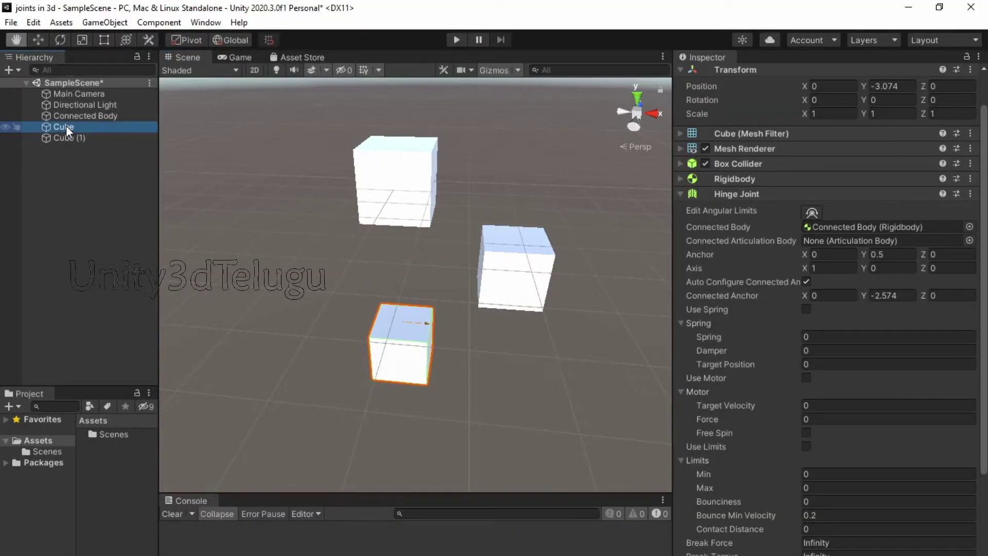
# Bring the Cube into close view and set the Hinge Joint Anchor X to 0.38
pyautogui.press('w')
pyautogui.scroll(2, 474, 379)
pyautogui.scroll(3, 472, 373)
pyautogui.moveTo(471, 372); pyautogui.dragTo(490, 347, button='middle')
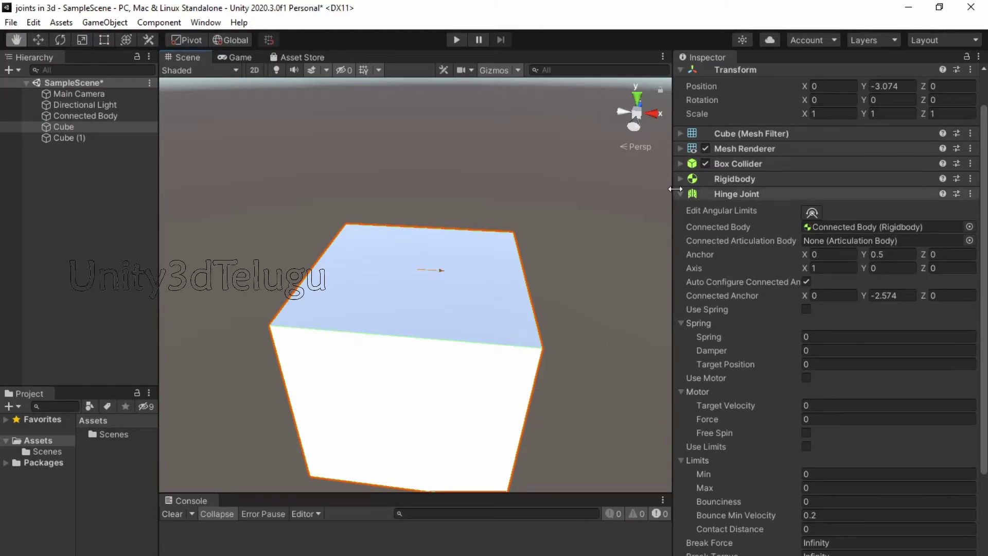
pyautogui.moveTo(588, 316)
pyautogui.keyDown('alt'); pyautogui.mouseDown()
pyautogui.moveTo(537, 238)
pyautogui.moveTo(540, 289)
pyautogui.mouseUp(); pyautogui.keyUp('alt')
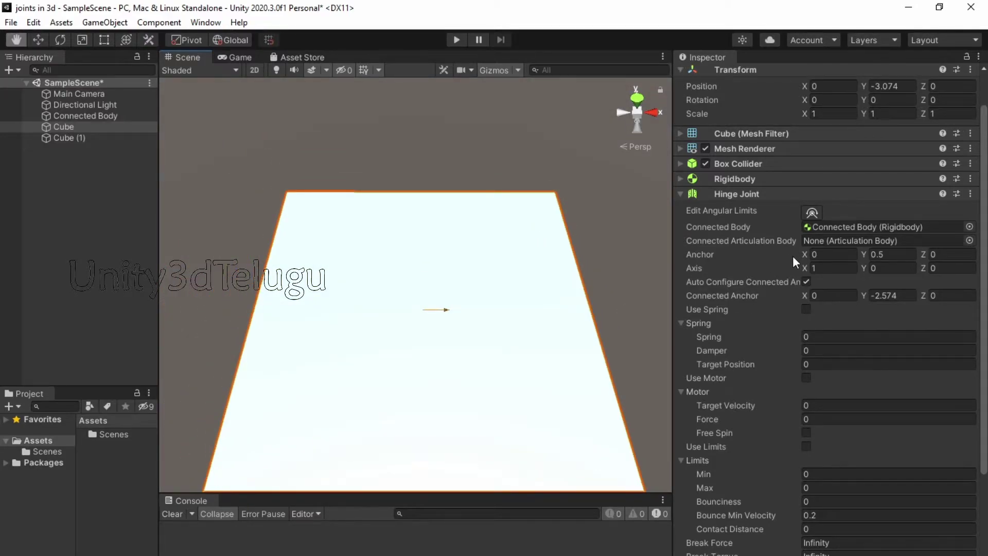
pyautogui.moveTo(801, 253); pyautogui.dragTo(815, 251)
# Set Hinge Joint Anchor Z to 0.4 and watch the cube swing in Play mode, then stop
pyautogui.click(933, 255)
pyautogui.write('0.4')
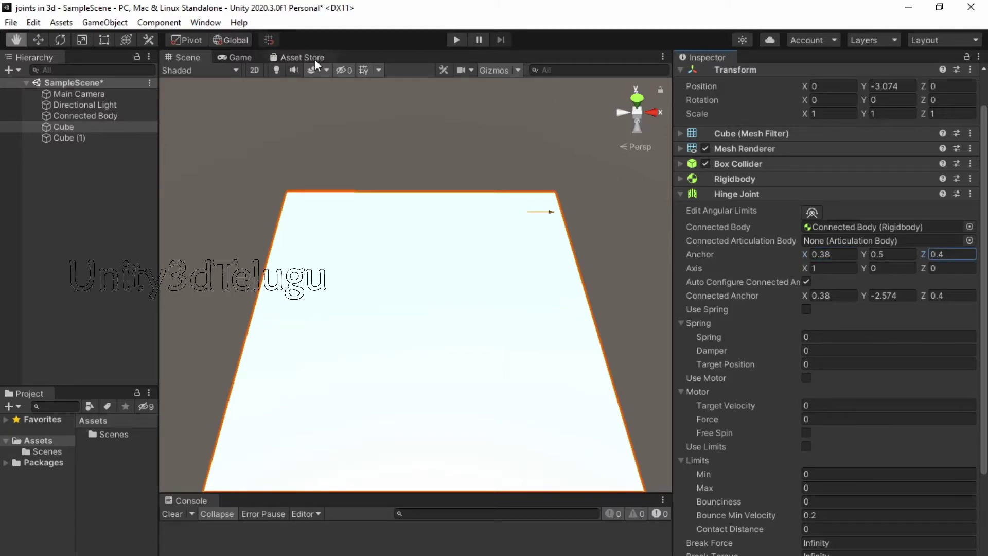
pyautogui.click(450, 42)
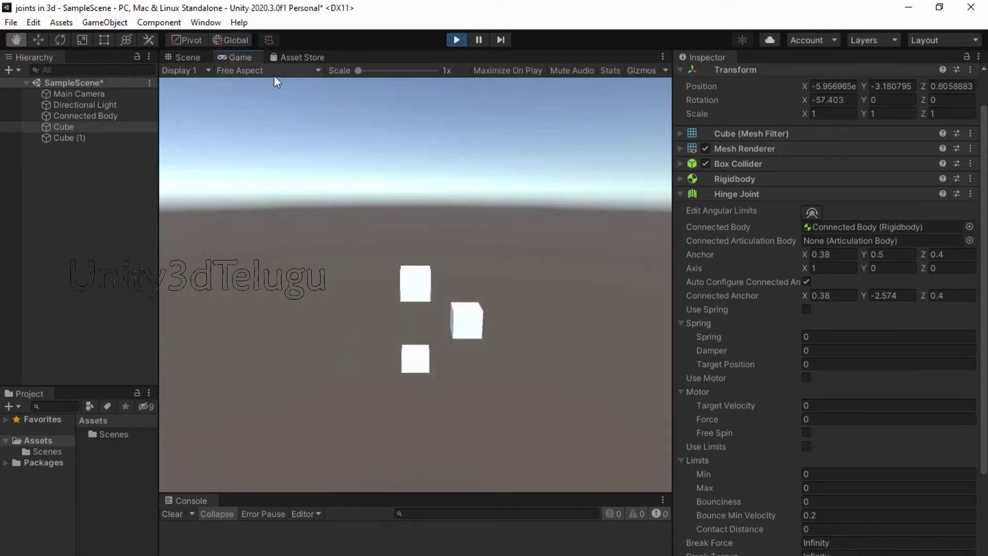
pyautogui.click(196, 57)
pyautogui.scroll(-5, 441, 330)
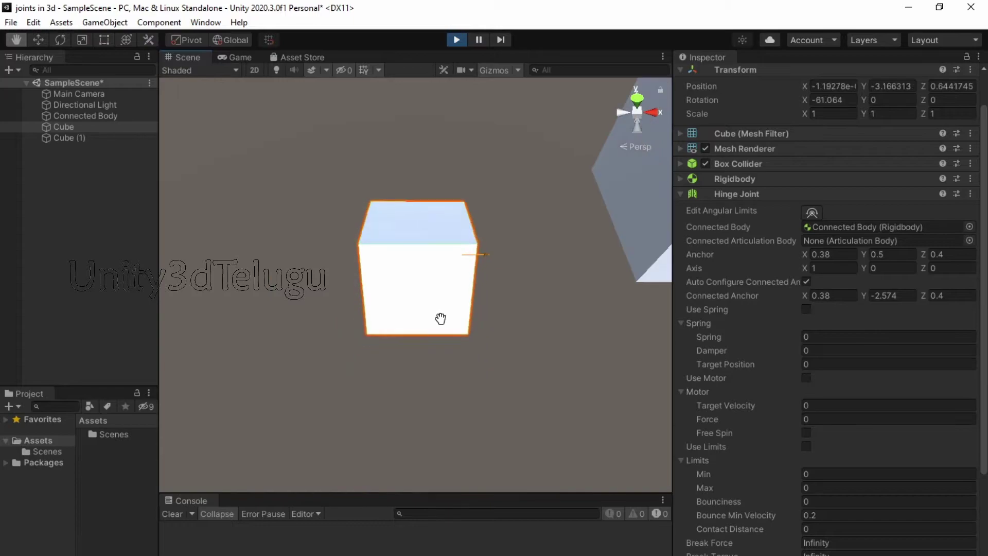
pyautogui.scroll(-4, 441, 316)
pyautogui.scroll(-2, 434, 288)
pyautogui.moveTo(432, 272); pyautogui.dragTo(477, 360, button='right')
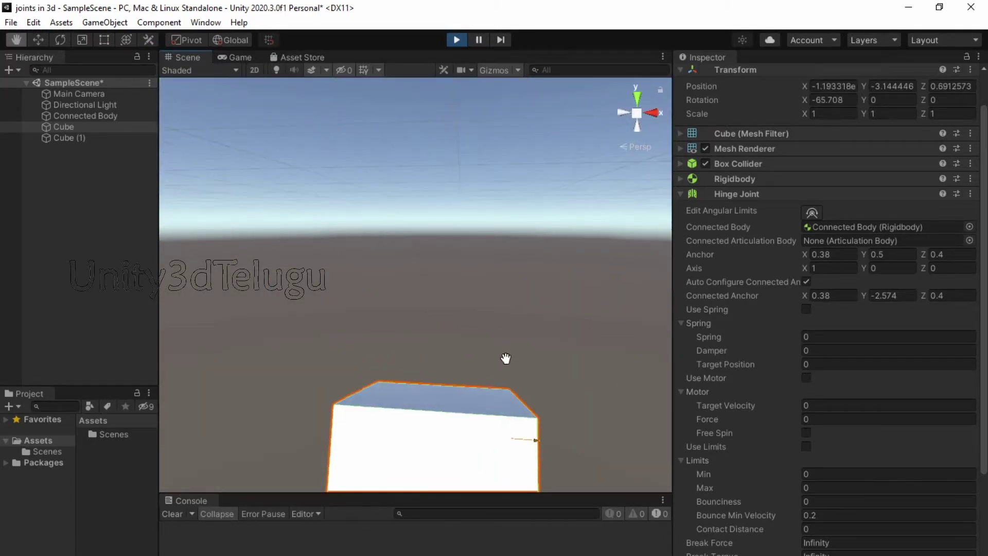
pyautogui.moveTo(505, 357); pyautogui.dragTo(502, 335, button='right')
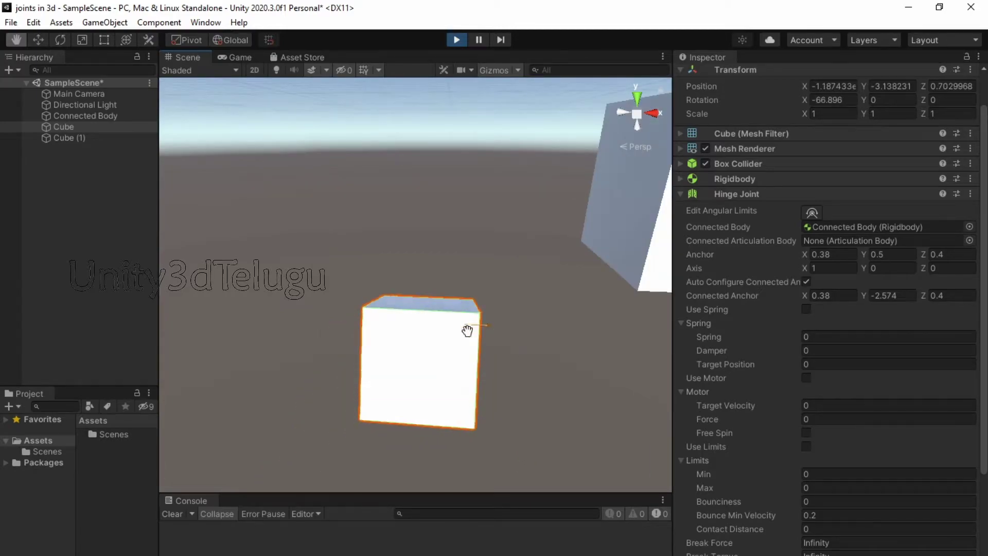
pyautogui.click(456, 39)
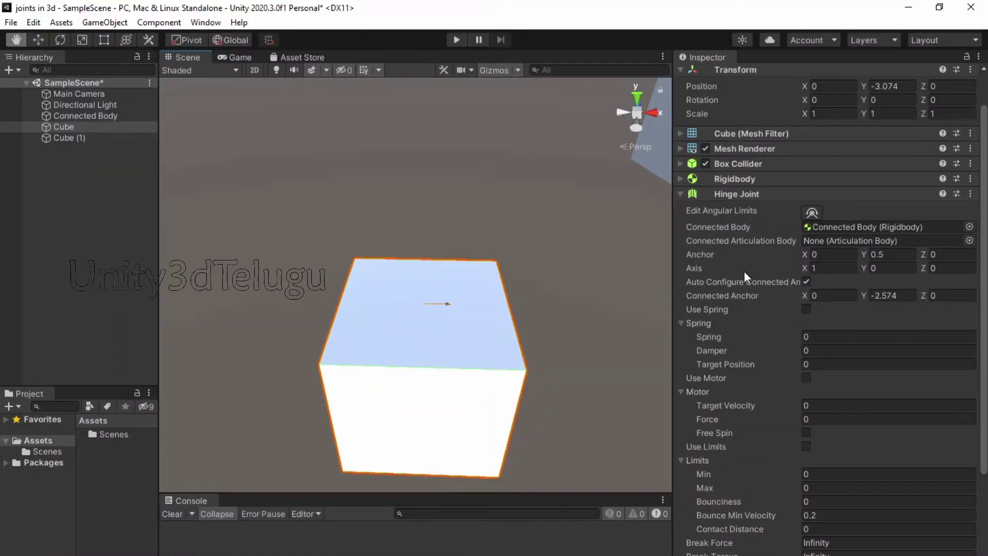
# With the Move tool, play the scene and push the cube to swing it on its hinge, then stop
pyautogui.press('w')
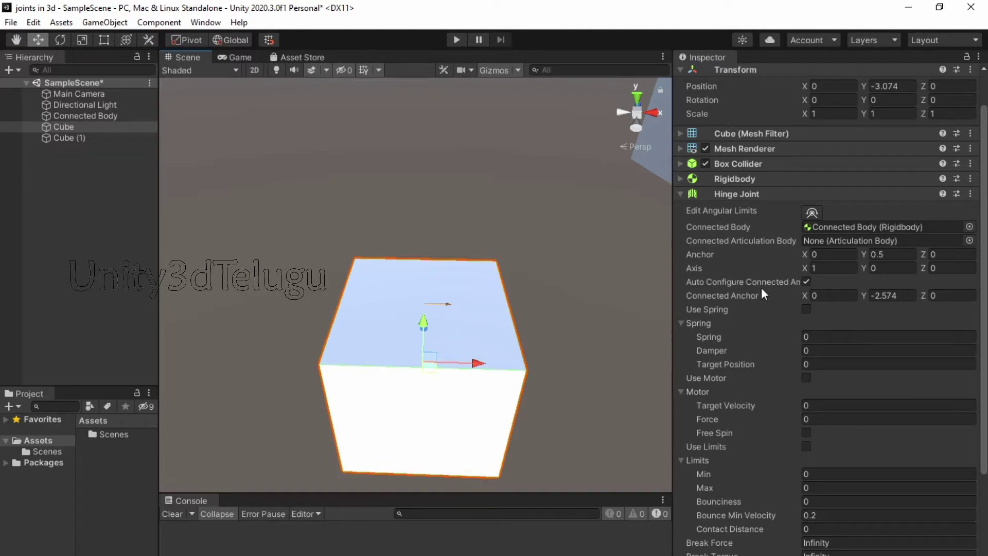
pyautogui.click(456, 44)
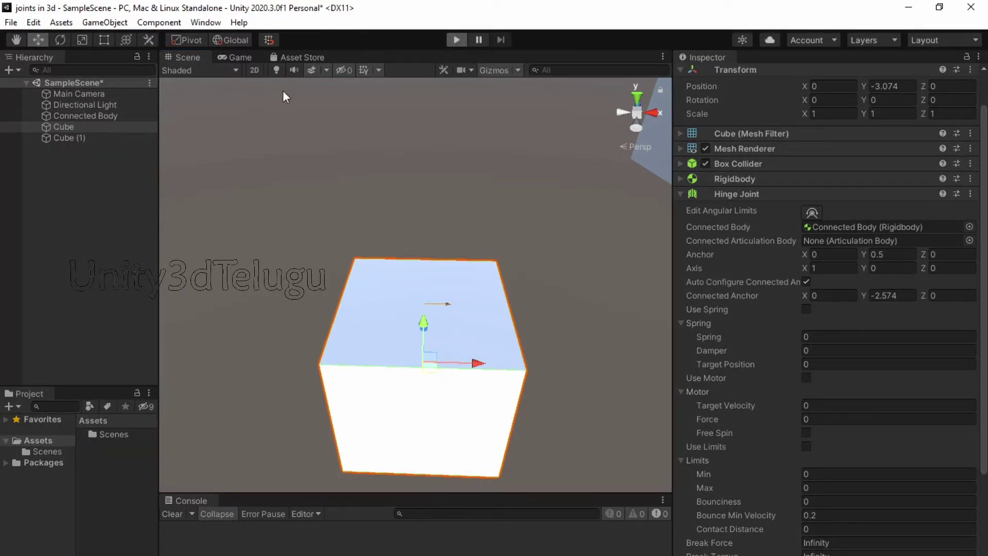
pyautogui.click(190, 57)
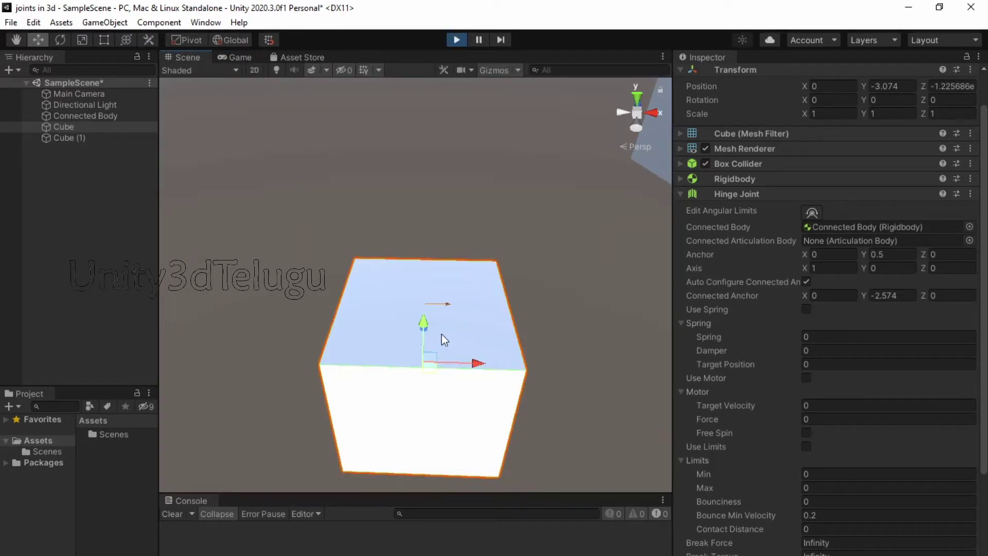
pyautogui.scroll(-3, 540, 316)
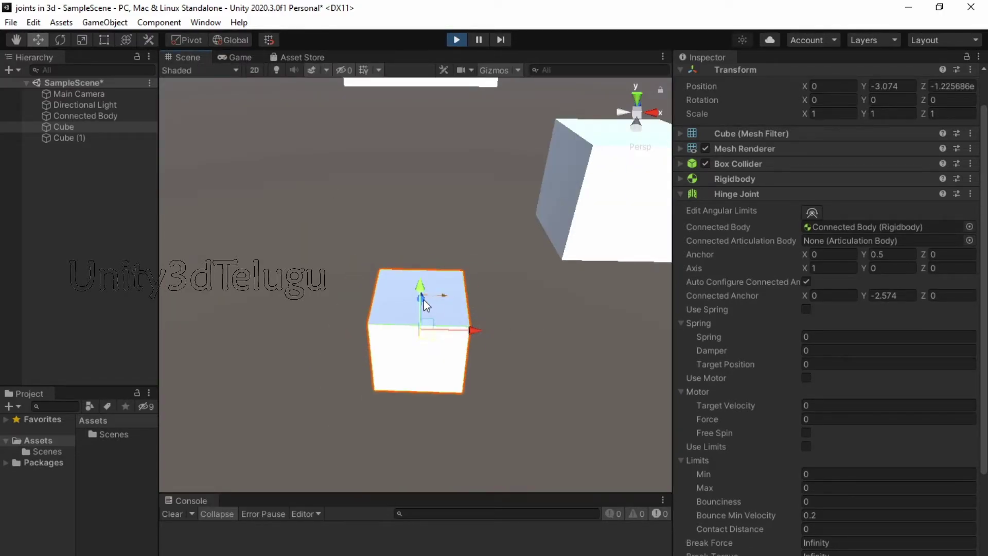
pyautogui.moveTo(424, 300); pyautogui.dragTo(443, 218)
pyautogui.scroll(2, 465, 316)
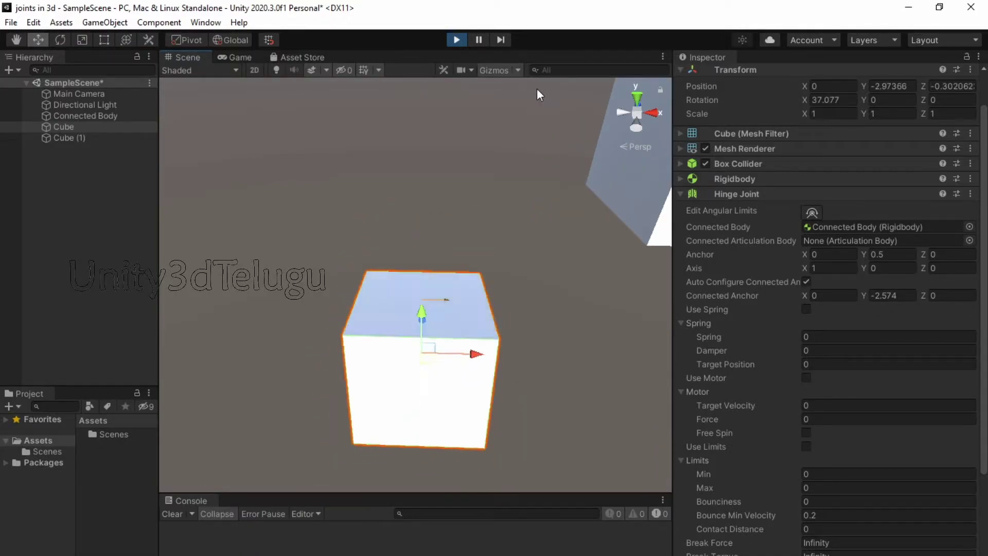
pyautogui.click(457, 40)
# Set Hinge Joint Axis X to 0 so the axis is 0, 0, 1, and watch the cube swing in Play mode
pyautogui.click(832, 268)
pyautogui.write('0')
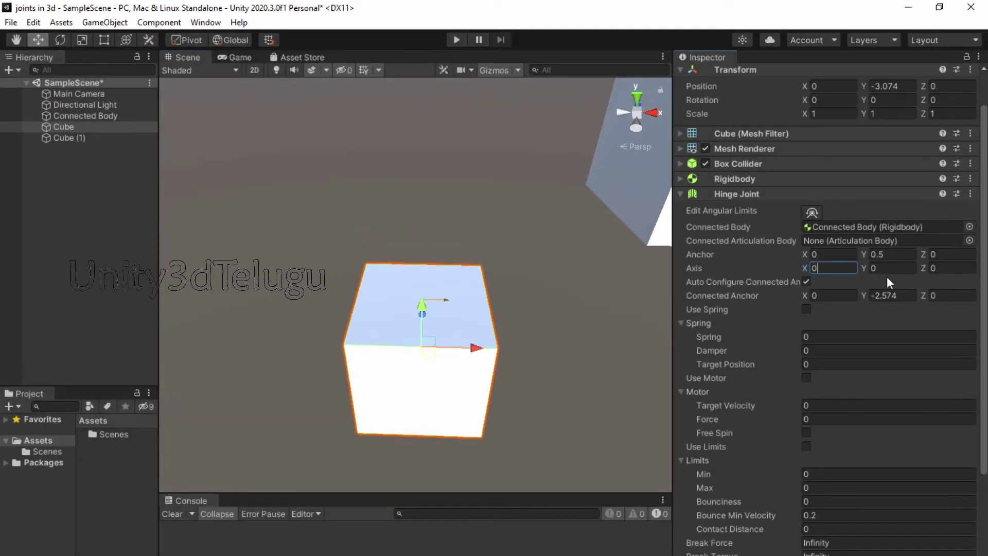
pyautogui.click(931, 271)
pyautogui.write('1')
pyautogui.click(447, 40)
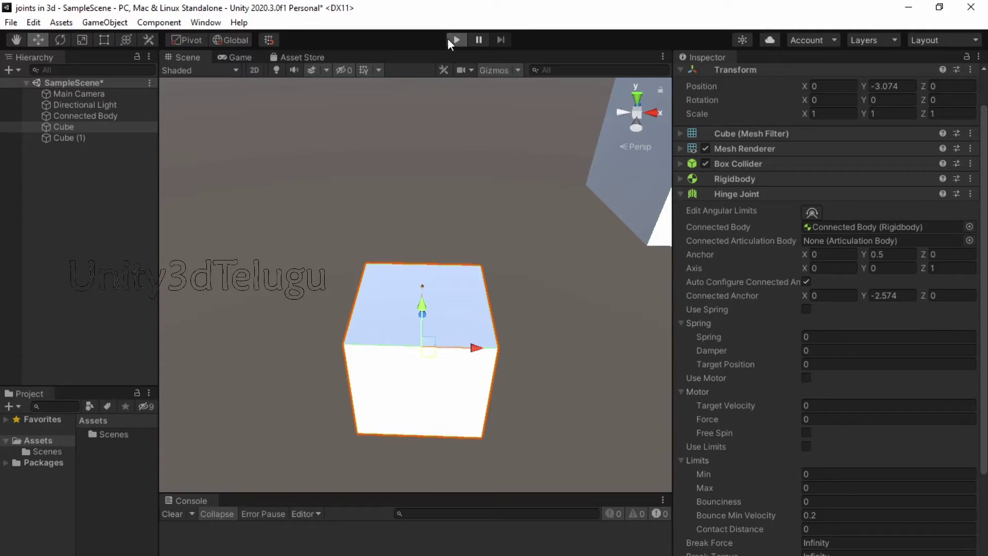
pyautogui.click(185, 61)
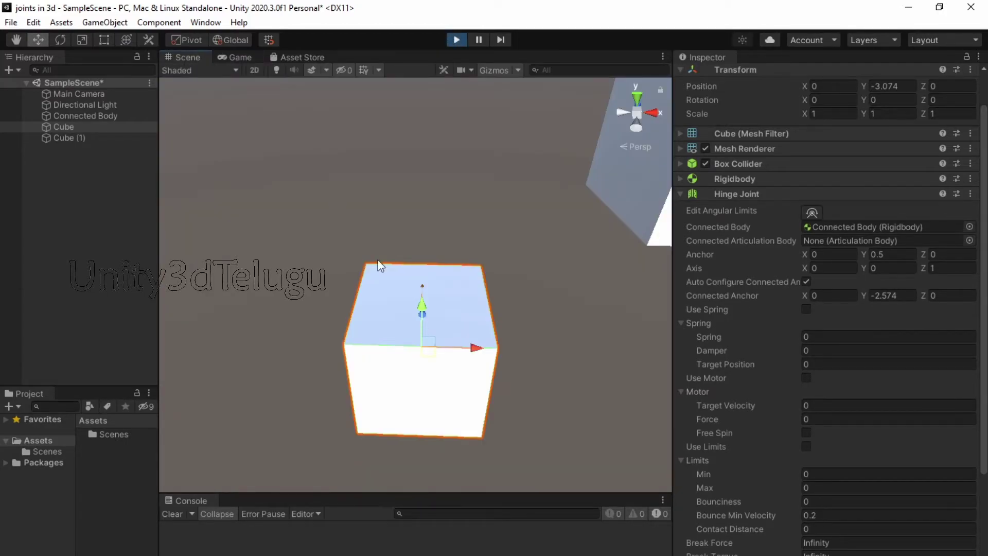
pyautogui.scroll(3, 446, 331)
pyautogui.scroll(3, 316, 331)
pyautogui.moveTo(316, 331)
pyautogui.keyDown('alt'); pyautogui.mouseDown()
pyautogui.moveTo(388, 348)
pyautogui.moveTo(485, 347)
pyautogui.mouseUp(); pyautogui.keyUp('alt')
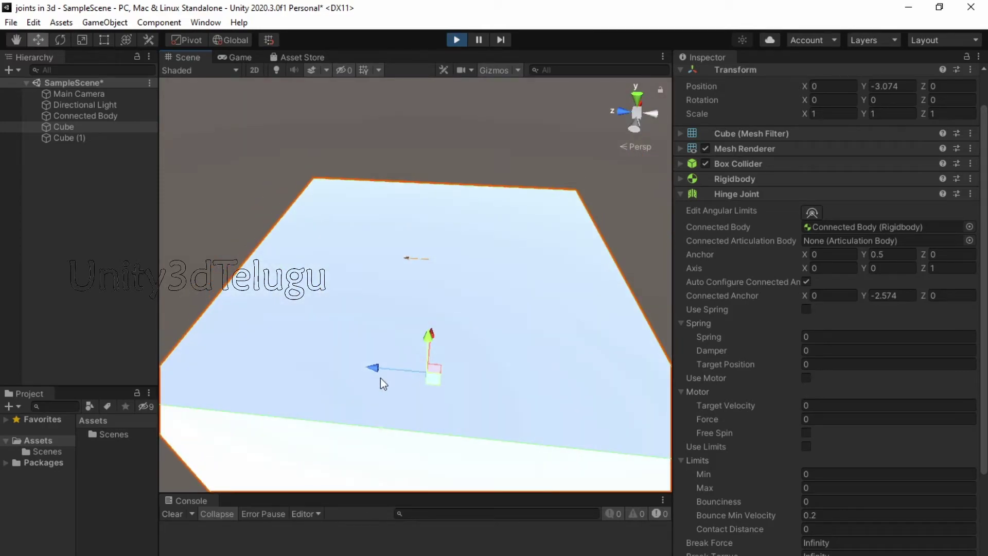
pyautogui.scroll(-5, 476, 352)
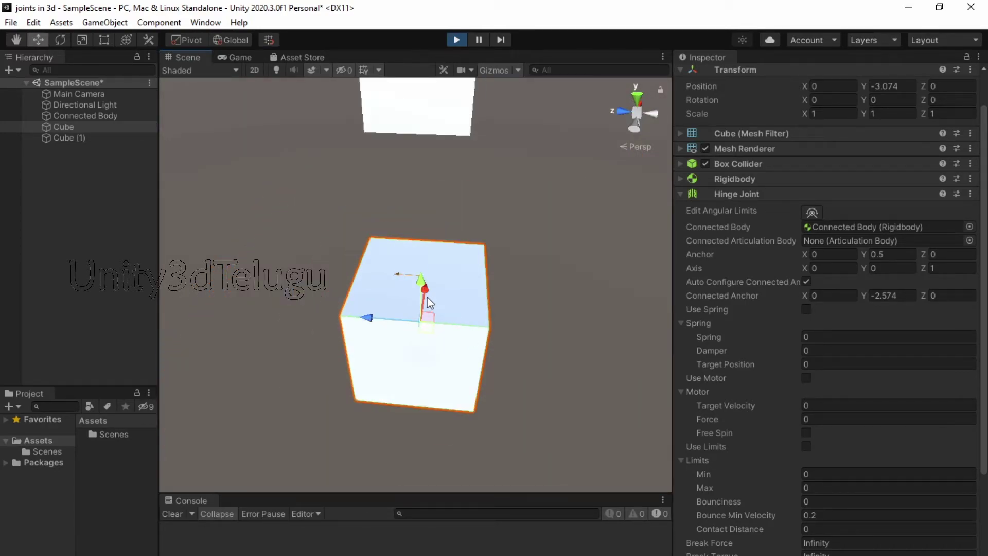
pyautogui.click(450, 41)
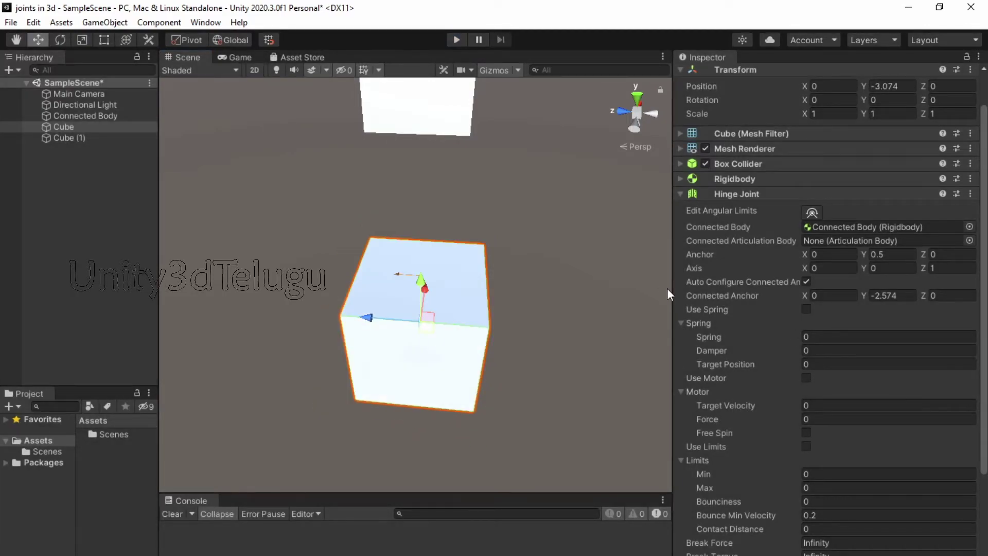
# Widen the Inspector and set Connected Anchor Y to 0 so it reads 0, 0, 0
pyautogui.moveTo(672, 293); pyautogui.dragTo(632, 298)
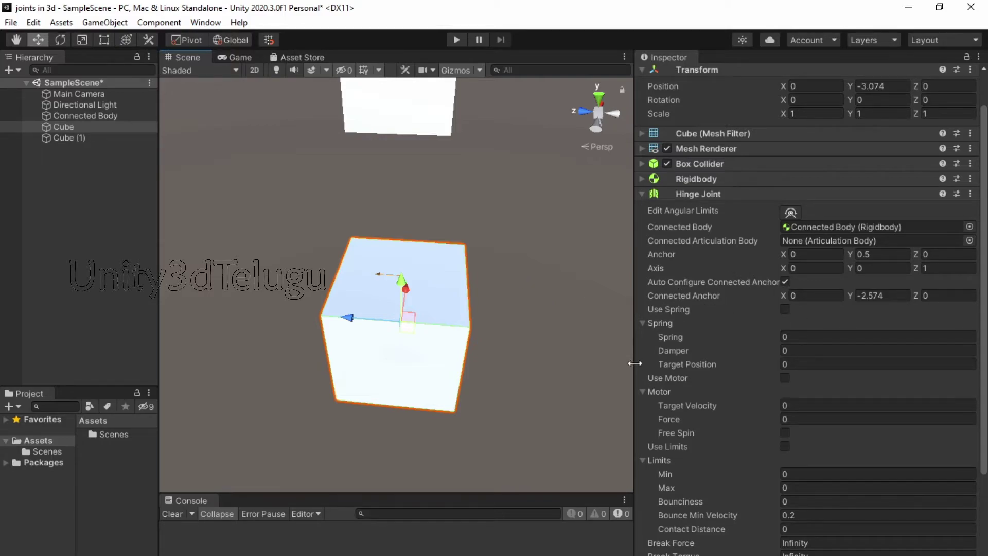
pyautogui.moveTo(474, 371); pyautogui.dragTo(408, 343, button='right')
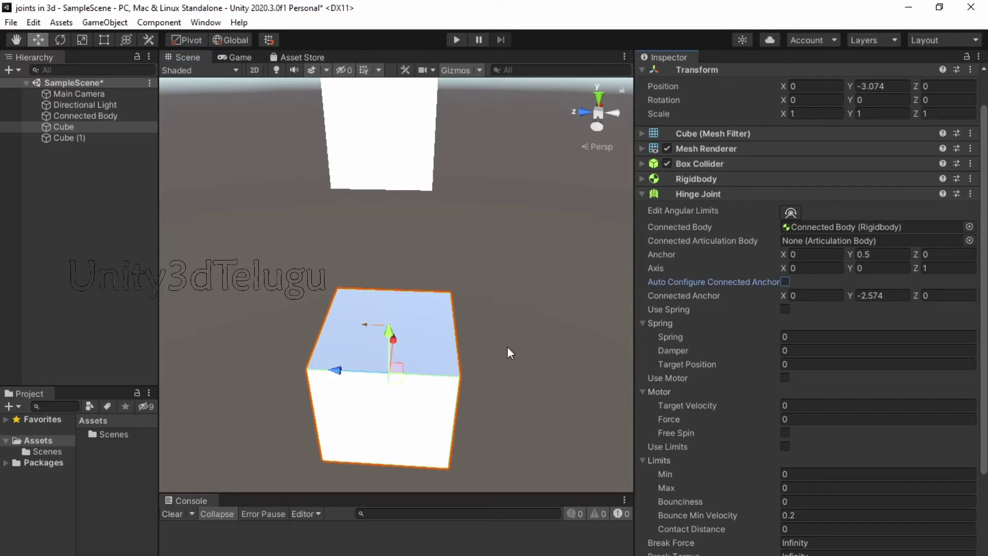
pyautogui.scroll(2, 431, 357)
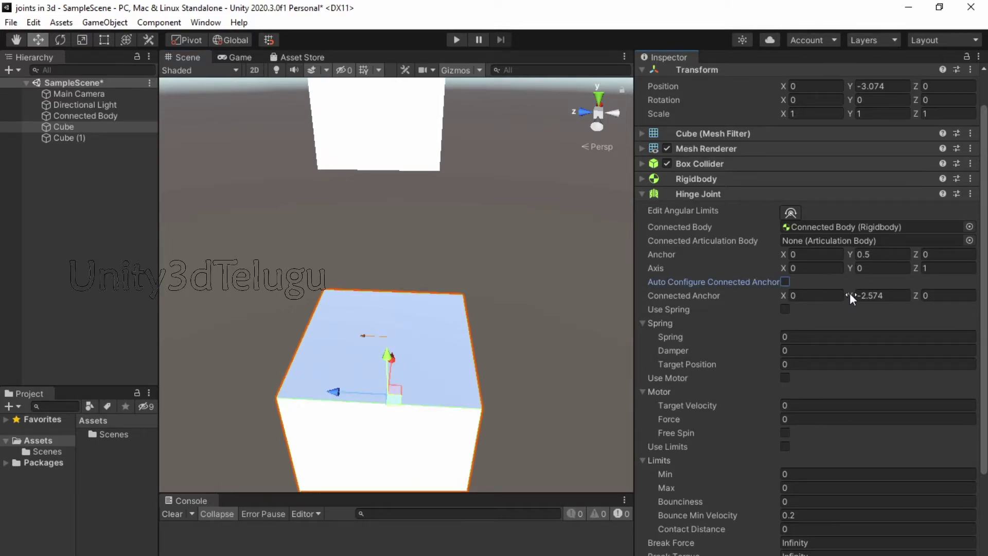
pyautogui.click(884, 295)
pyautogui.write('0')
pyautogui.moveTo(560, 291)
pyautogui.keyDown('alt'); pyautogui.mouseDown()
pyautogui.moveTo(454, 317)
pyautogui.moveTo(441, 292)
pyautogui.moveTo(462, 291)
pyautogui.mouseUp(); pyautogui.keyUp('alt')
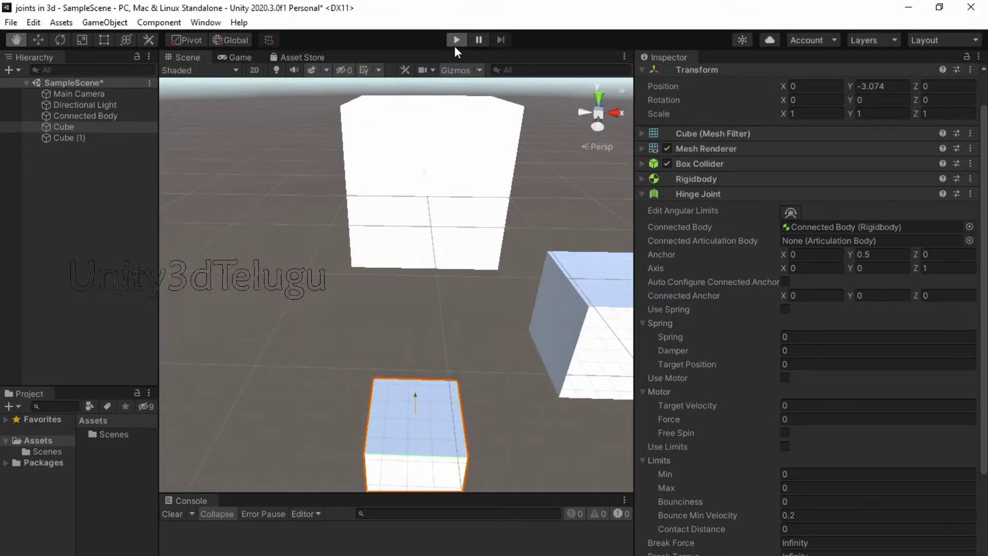
# Start Play mode and zoom the Scene view around the hinged cube
pyautogui.click(456, 40)
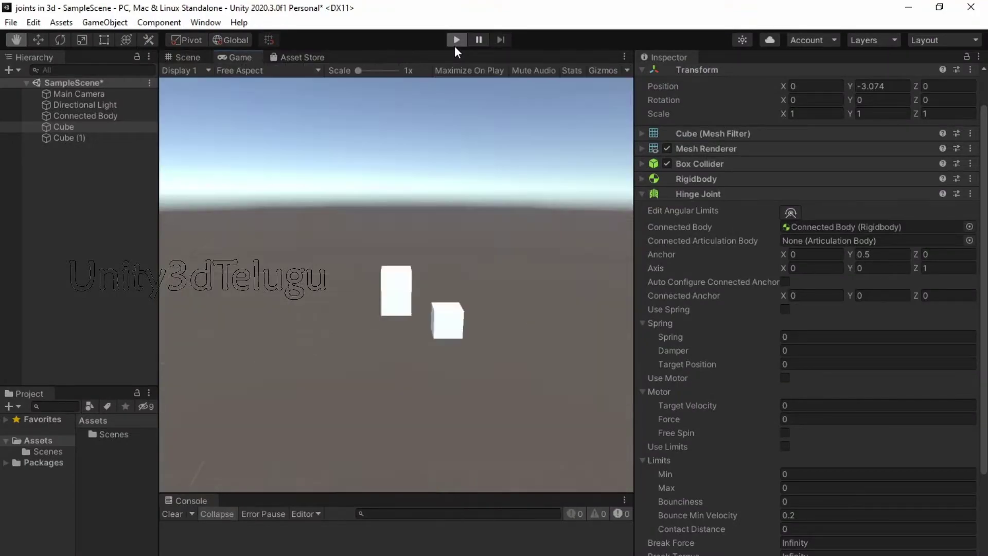
pyautogui.click(188, 58)
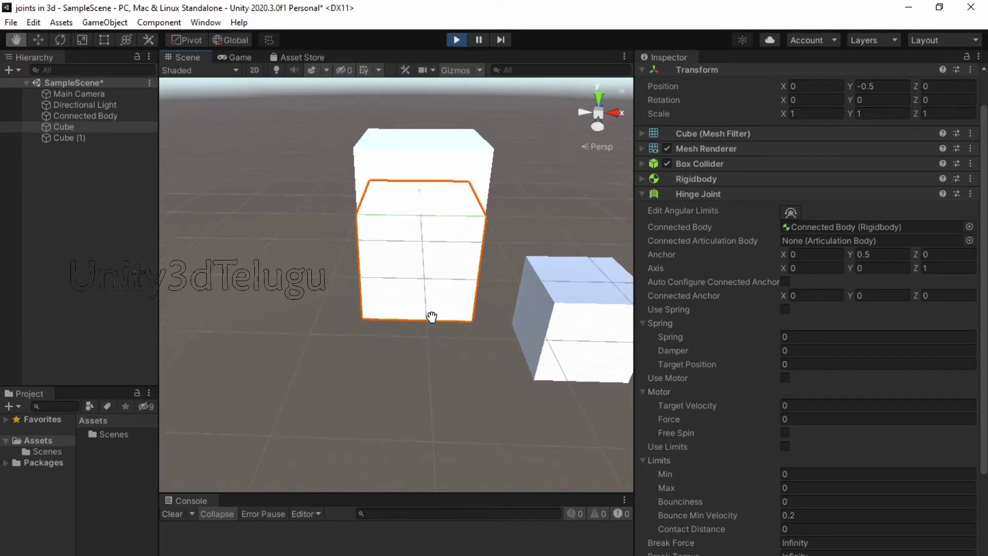
pyautogui.scroll(5, 433, 318)
pyautogui.scroll(-3, 433, 317)
pyautogui.scroll(2, 446, 279)
pyautogui.scroll(3, 447, 280)
pyautogui.scroll(-2, 474, 267)
pyautogui.scroll(1, 476, 258)
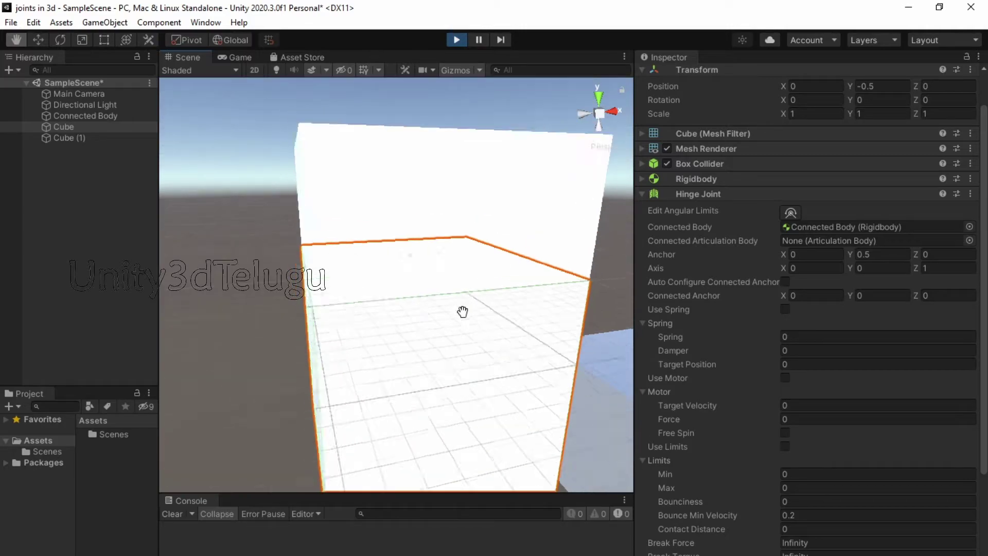
pyautogui.scroll(-1, 462, 312)
pyautogui.scroll(-1, 477, 326)
pyautogui.scroll(-2, 479, 331)
pyautogui.scroll(-1, 439, 298)
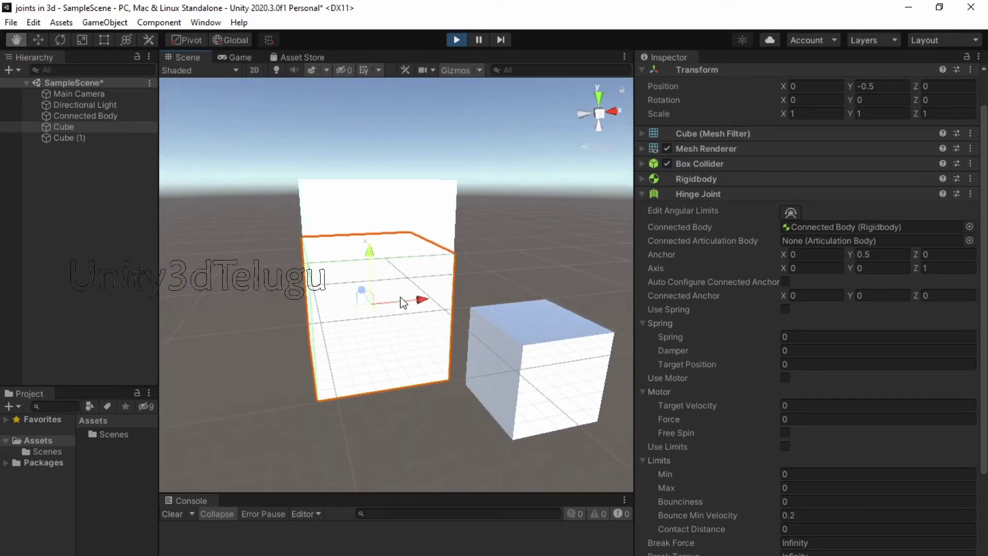
# Push the cube to swing it, stop Play, and re-enable Auto Configure Connected Anchor
pyautogui.press('w')
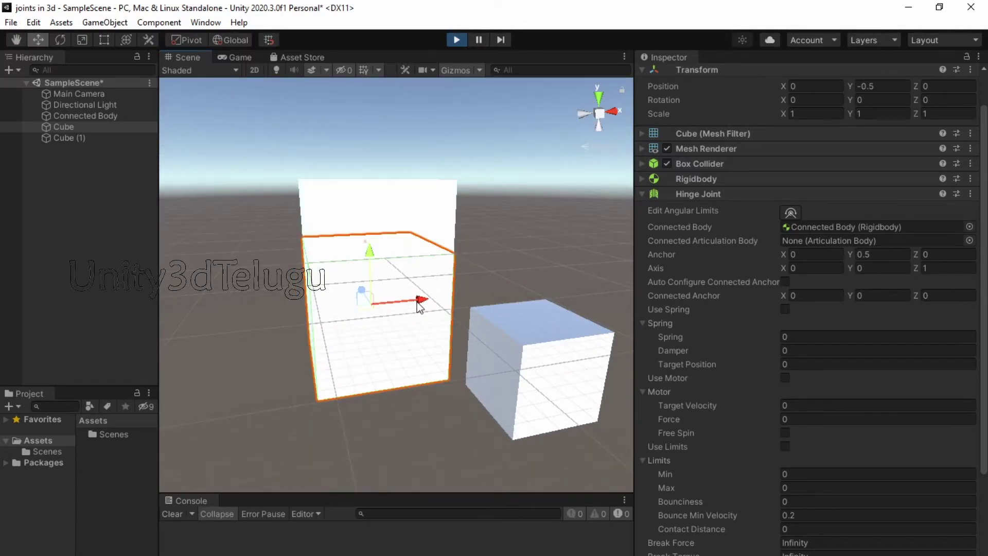
pyautogui.moveTo(420, 308); pyautogui.dragTo(464, 298)
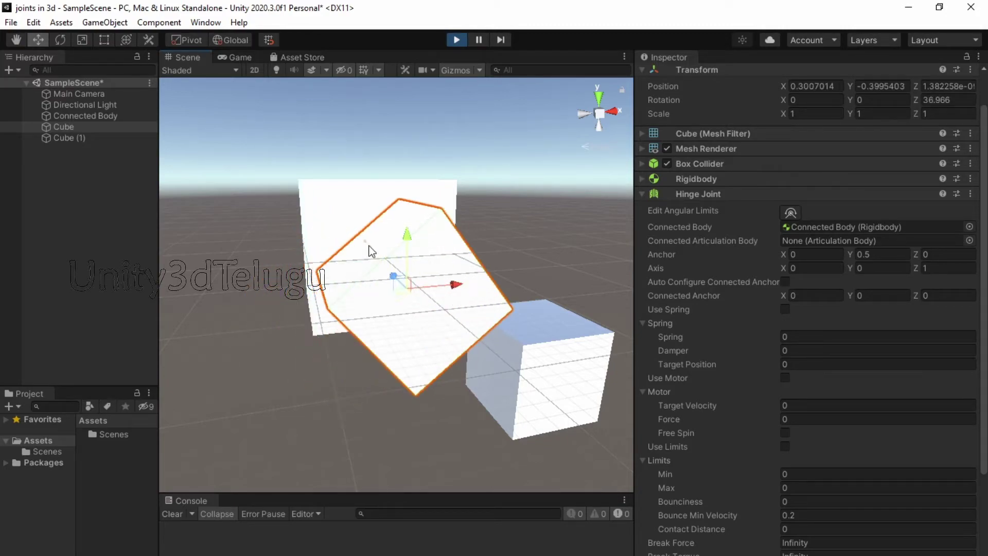
pyautogui.click(458, 40)
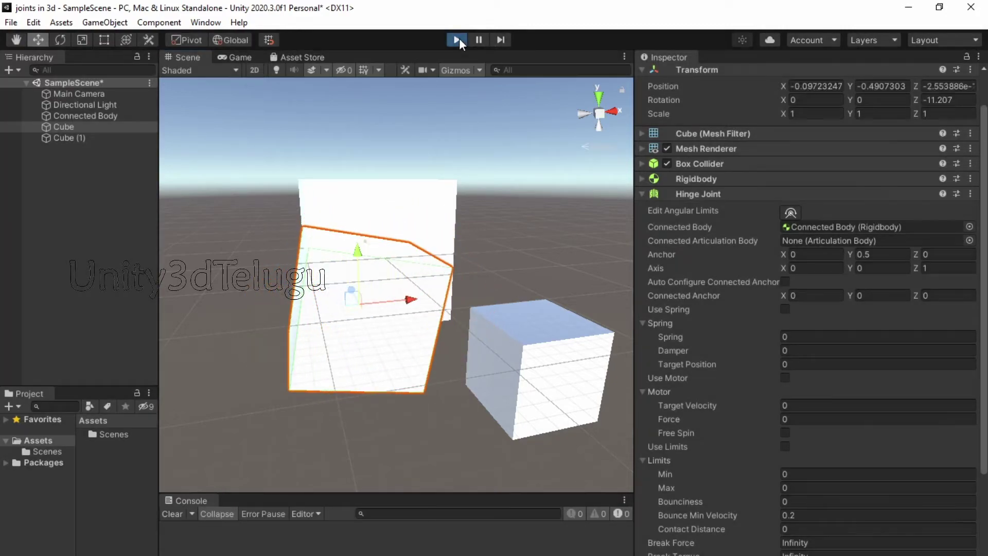
pyautogui.click(783, 281)
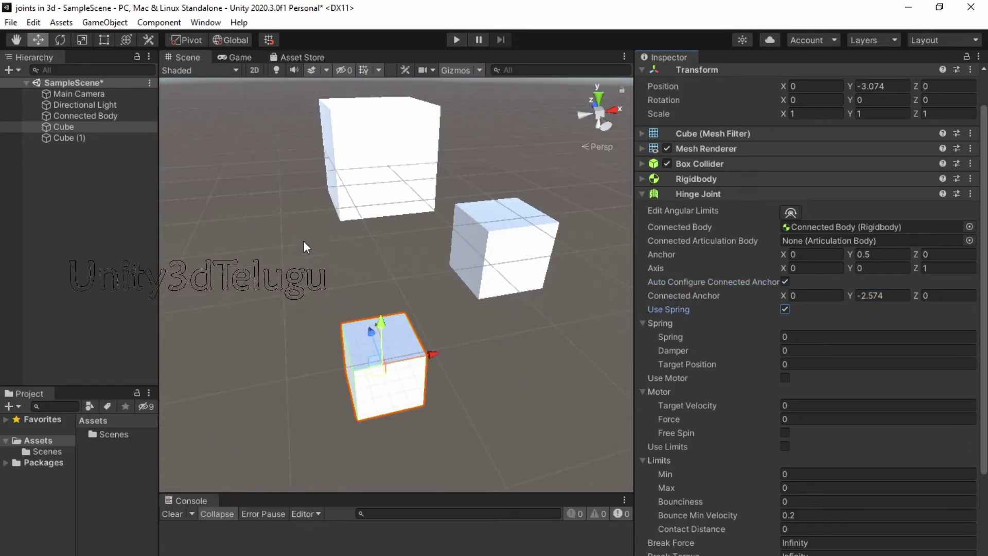
# In Play mode, raise the hinge Spring to 85.9 and Damper to 112.6 while watching the cube
pyautogui.click(457, 43)
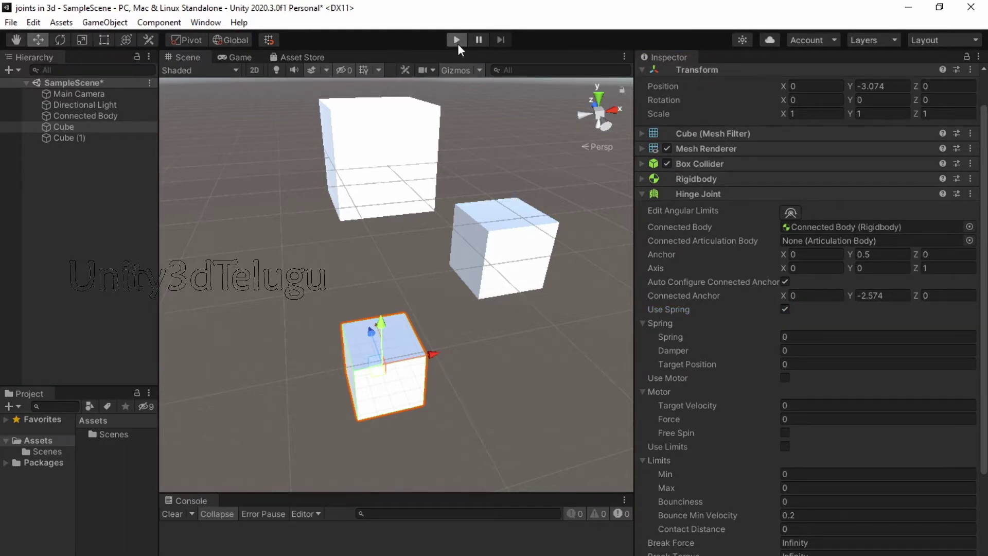
pyautogui.click(178, 57)
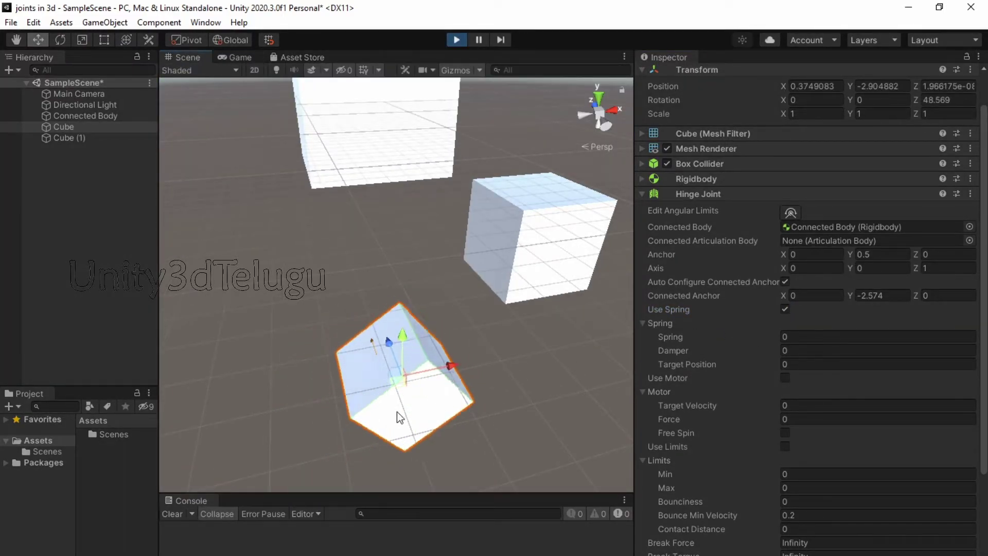
pyautogui.moveTo(772, 338); pyautogui.dragTo(504, 376)
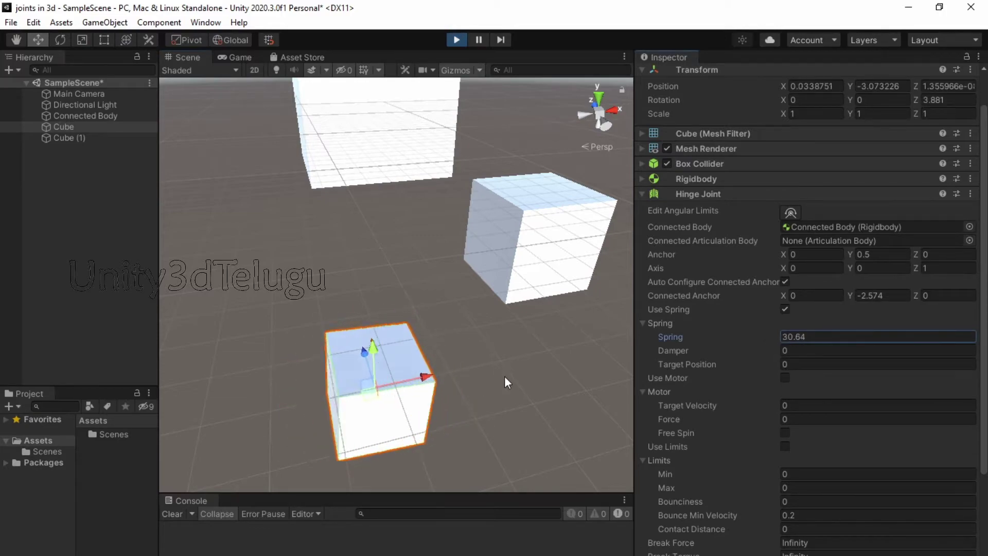
pyautogui.press('f')
pyautogui.scroll(-5, 506, 380)
pyautogui.moveTo(501, 349); pyautogui.dragTo(409, 387, button='middle')
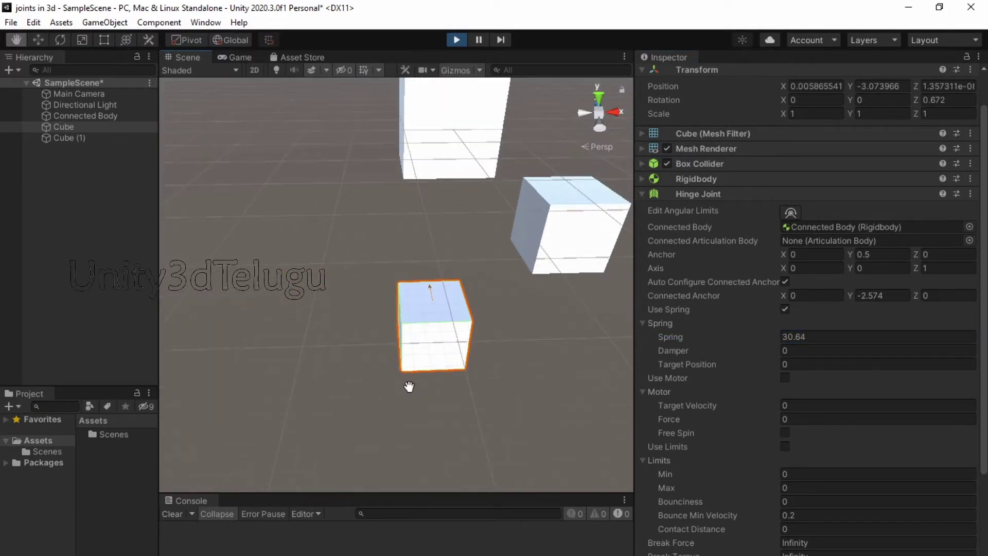
pyautogui.click(875, 338)
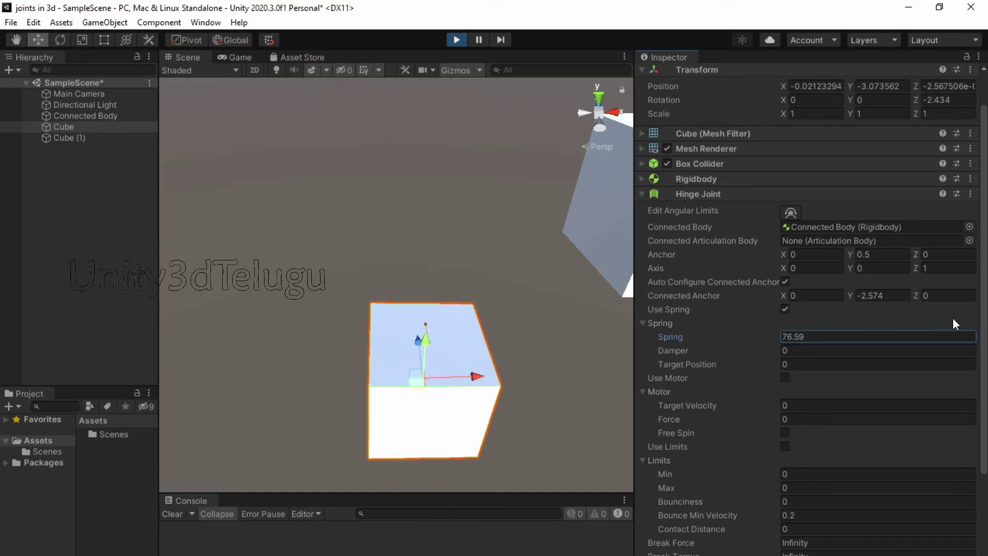
pyautogui.moveTo(506, 341); pyautogui.dragTo(97, 334)
pyautogui.moveTo(673, 351); pyautogui.dragTo(281, 379)
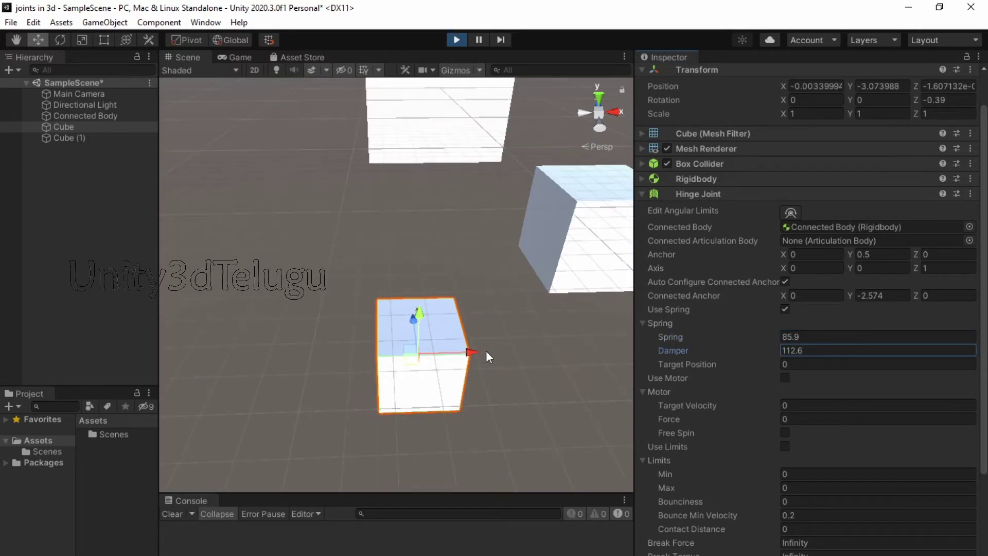
pyautogui.click(468, 364)
pyautogui.click(464, 360)
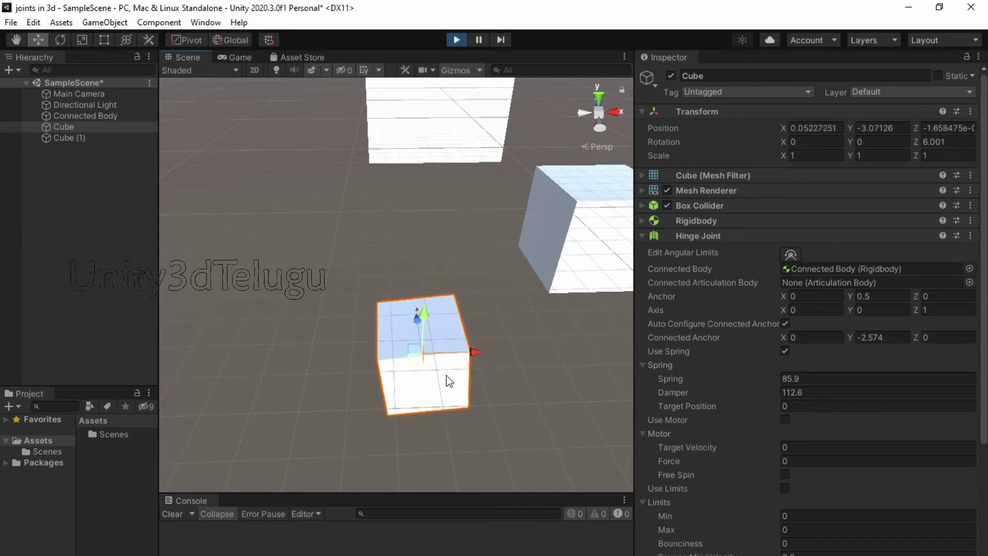
# Set the hinge spring Damper to 0 and raise Target Position to 85.42
pyautogui.click(813, 394)
pyautogui.write('0')
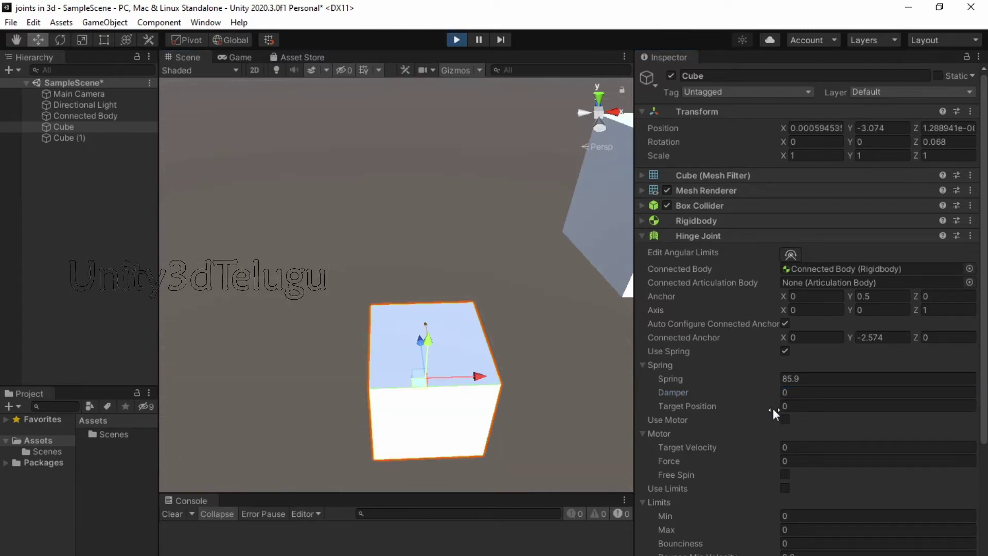
pyautogui.click(825, 407)
pyautogui.write('32.64')
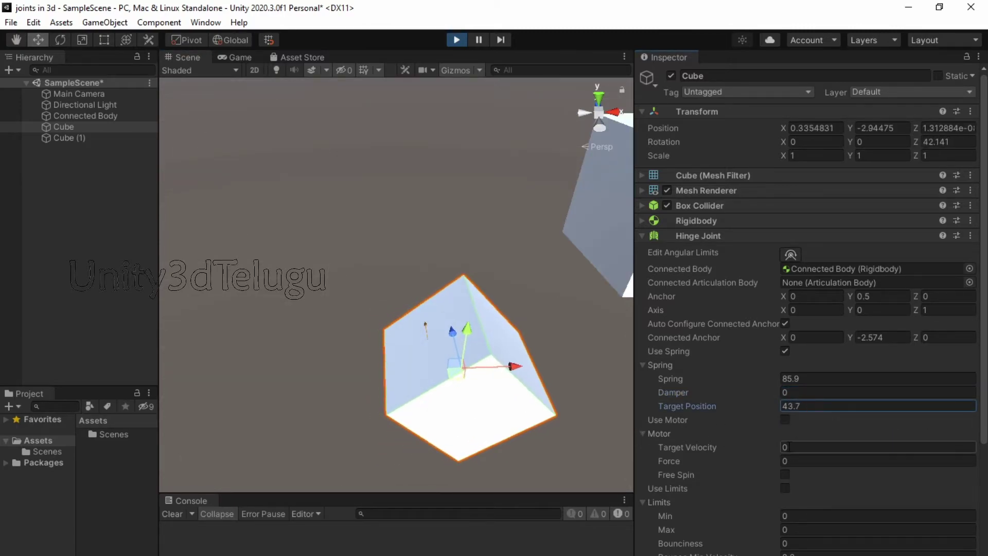
pyautogui.moveTo(768, 406)
pyautogui.mouseDown()
pyautogui.moveTo(826, 412)
pyautogui.moveTo(735, 413)
pyautogui.mouseUp()
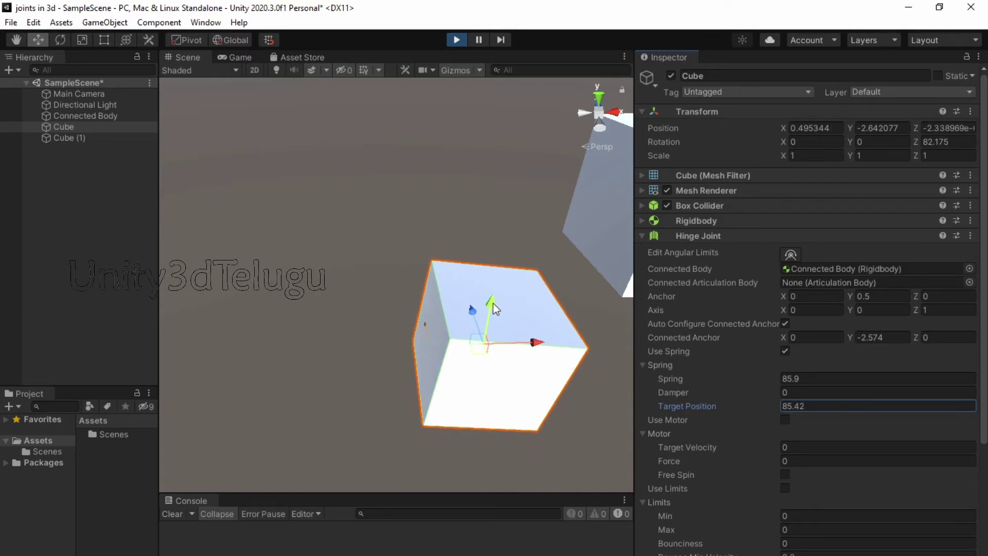
pyautogui.scroll(-3, 458, 401)
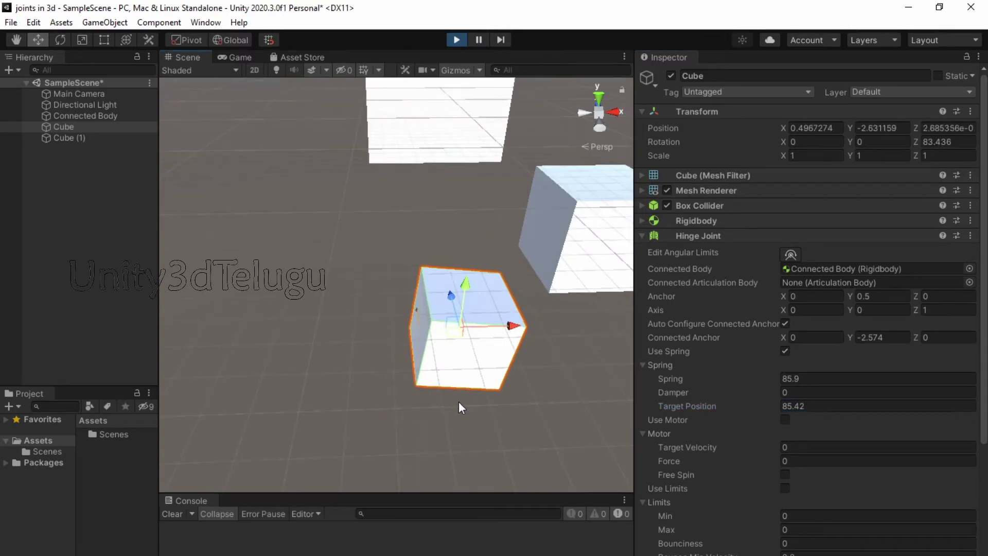
pyautogui.scroll(2, 459, 401)
# Pan the scene view, reselect the swinging cube, and switch off Use Spring
pyautogui.click(438, 361)
pyautogui.press('q')
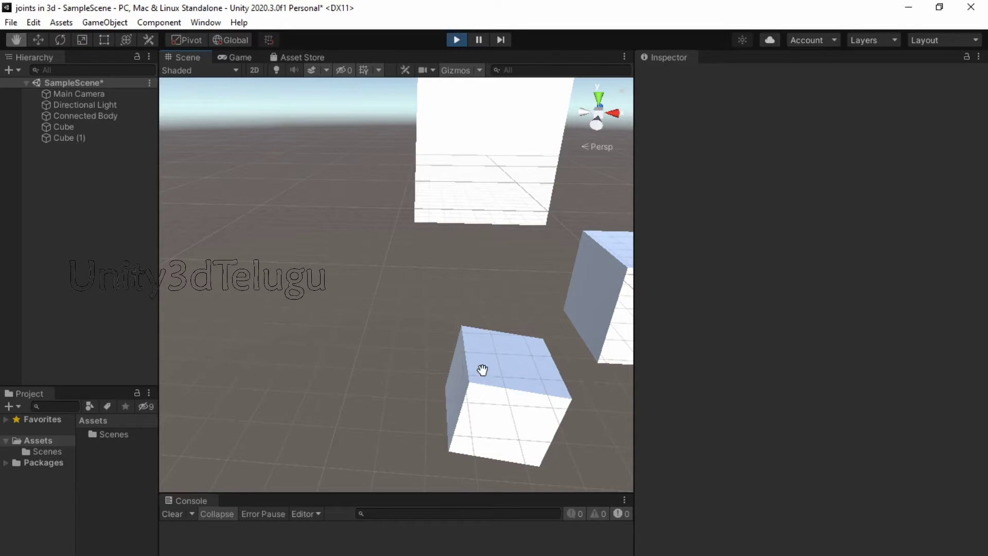
pyautogui.moveTo(483, 371); pyautogui.dragTo(456, 331)
pyautogui.press('w')
pyautogui.click(463, 339)
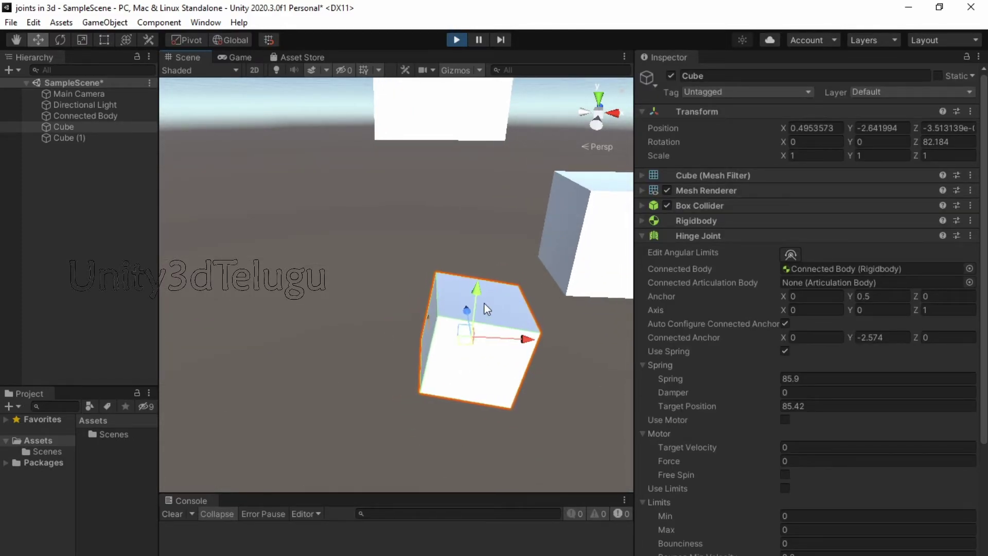
pyautogui.click(785, 351)
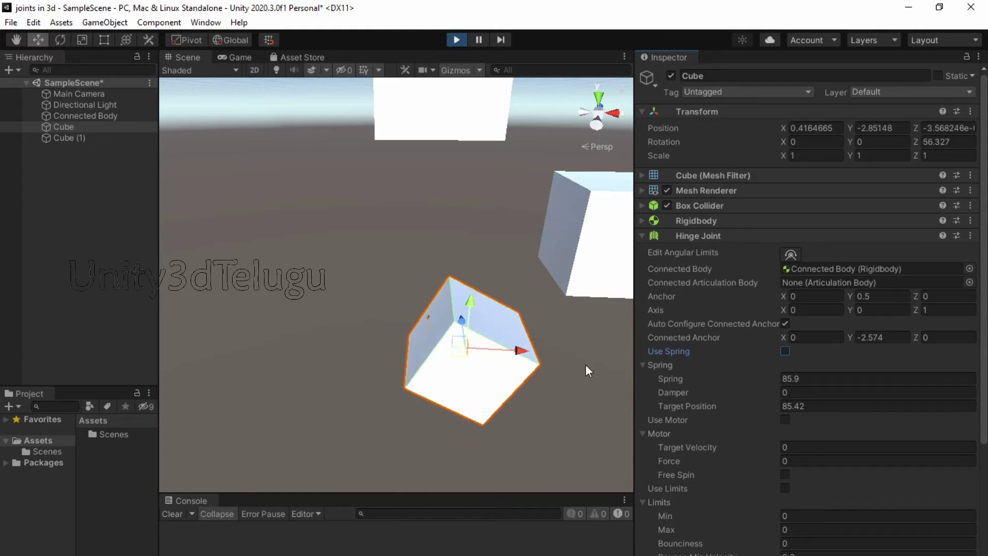
pyautogui.scroll(-5, 770, 399)
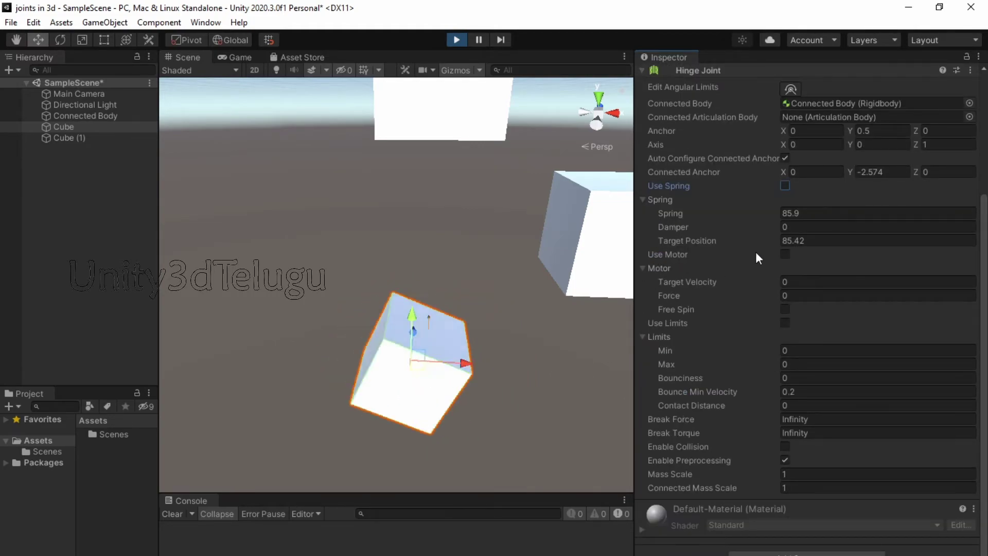
# Stop Play, swap the hinge from Use Spring to Use Motor, and play again
pyautogui.hotkey('ctrl', 'p')
pyautogui.click(785, 185)
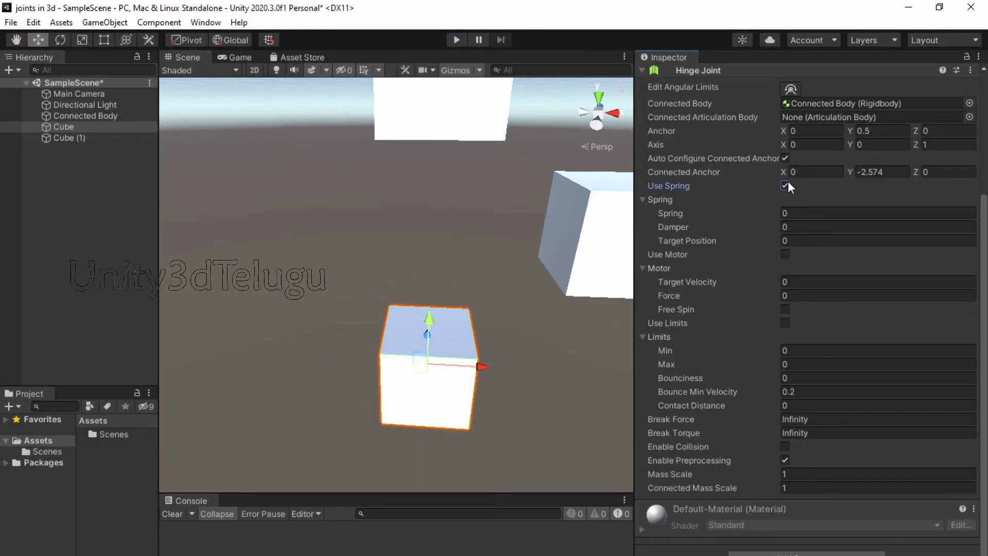
pyautogui.click(785, 255)
pyautogui.click(450, 41)
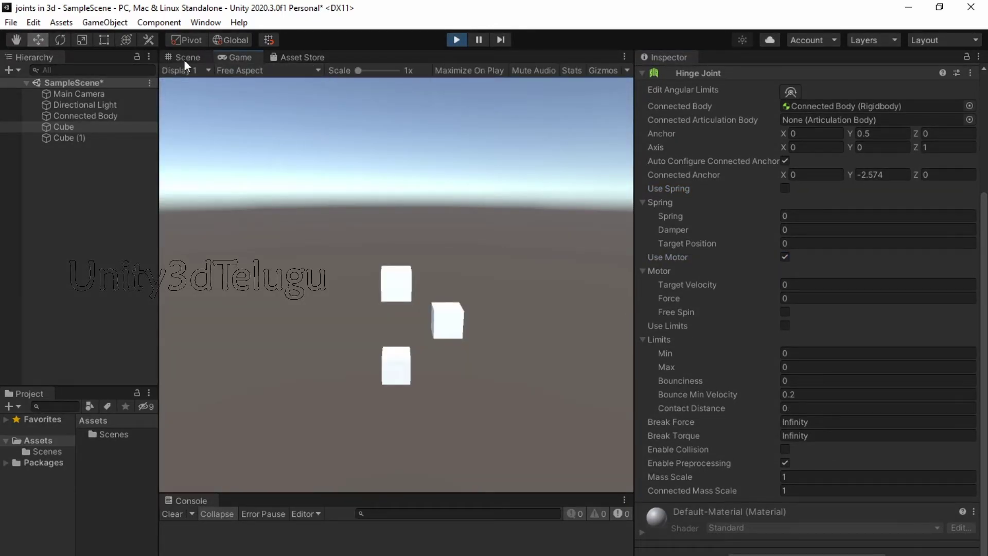
# In the Scene view, give the motor a Target Velocity and some Force, and enable Free Spin
pyautogui.click(184, 59)
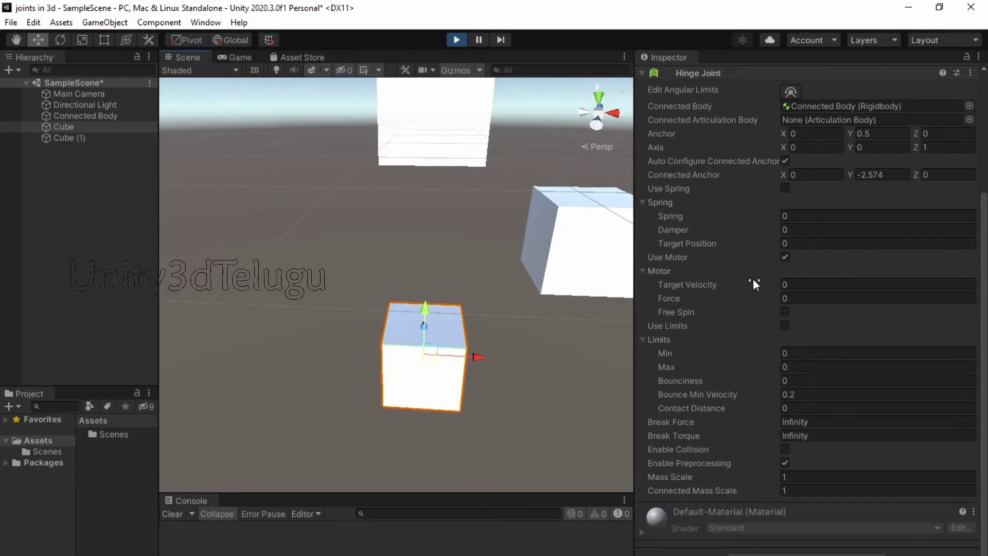
pyautogui.moveTo(762, 283); pyautogui.dragTo(871, 298)
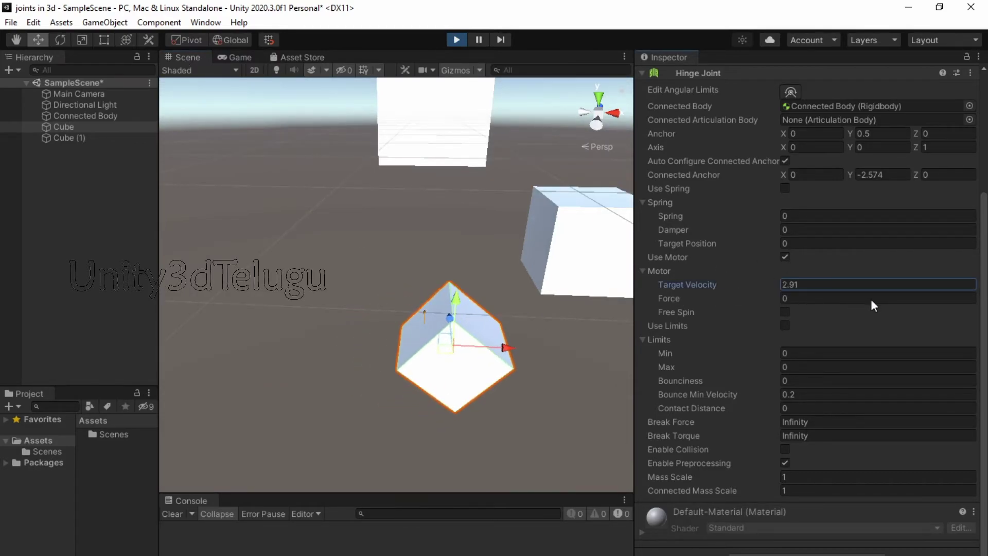
pyautogui.moveTo(710, 285)
pyautogui.mouseDown()
pyautogui.moveTo(823, 304)
pyautogui.moveTo(161, 325)
pyautogui.moveTo(60, 302)
pyautogui.moveTo(704, 301)
pyautogui.moveTo(489, 285)
pyautogui.moveTo(719, 289)
pyautogui.mouseUp()
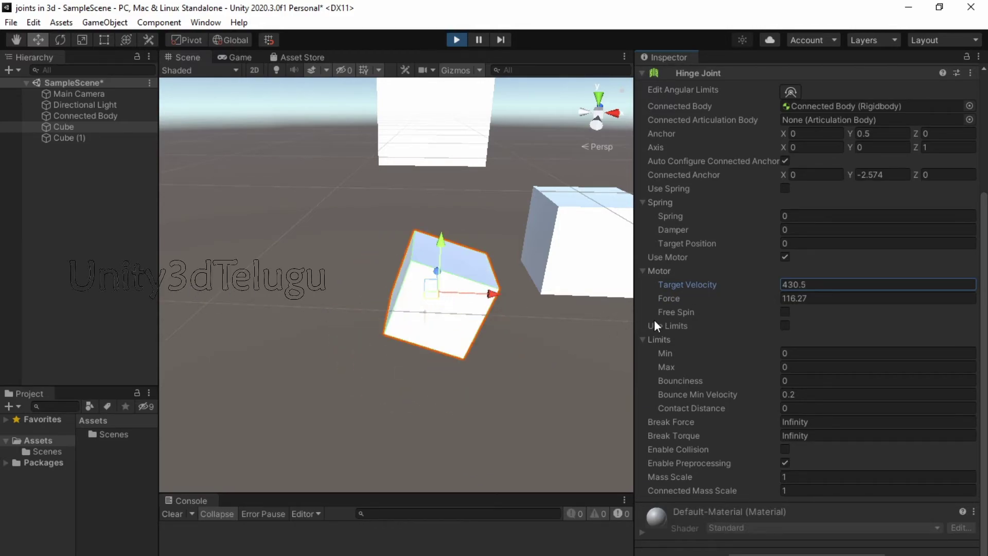
pyautogui.click(785, 312)
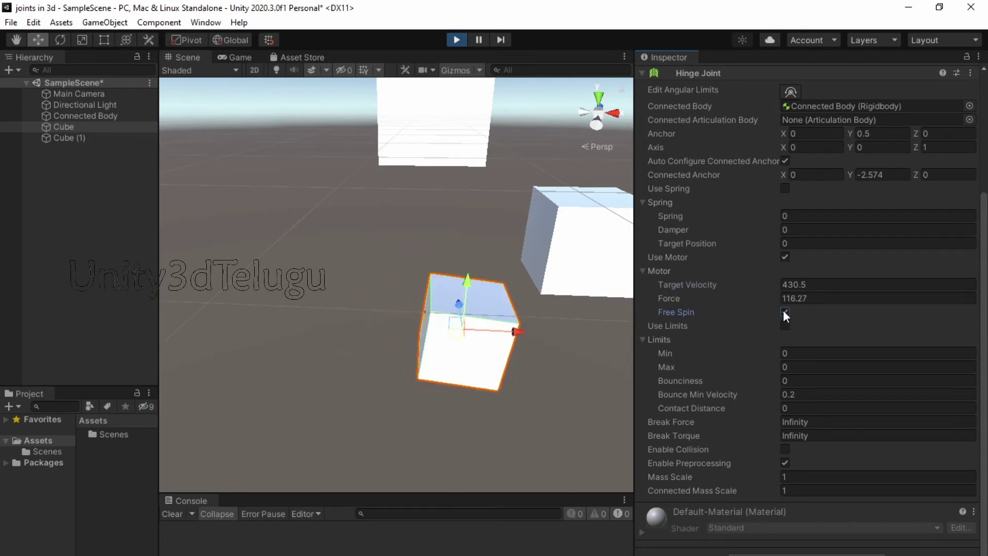
# Lower the motor values, set Force to 31, reverse Target Velocity, then stop Play
pyautogui.moveTo(728, 285)
pyautogui.mouseDown()
pyautogui.moveTo(740, 319)
pyautogui.moveTo(547, 311)
pyautogui.mouseUp()
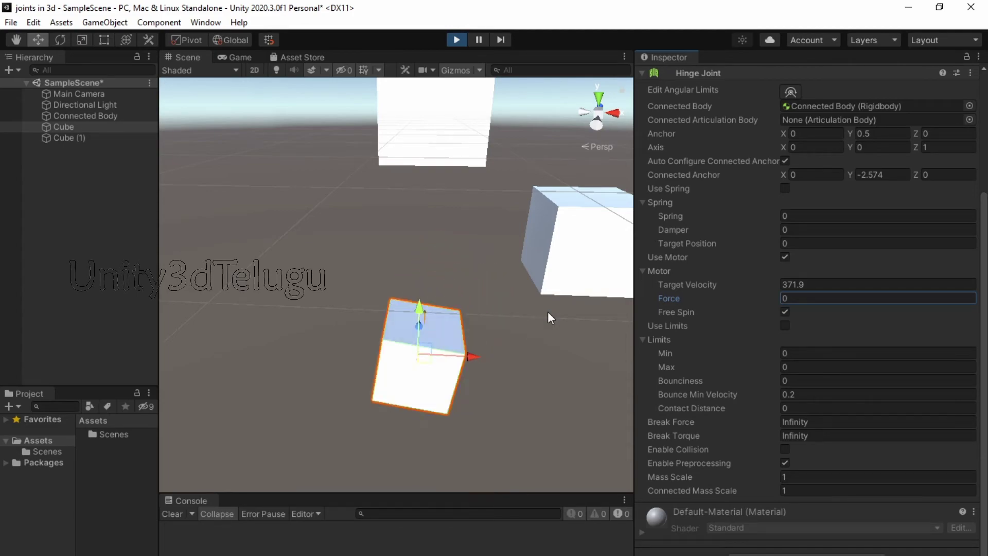
pyautogui.click(829, 298)
pyautogui.write('31')
pyautogui.moveTo(767, 286)
pyautogui.mouseDown()
pyautogui.moveTo(617, 330)
pyautogui.moveTo(937, 293)
pyautogui.mouseUp()
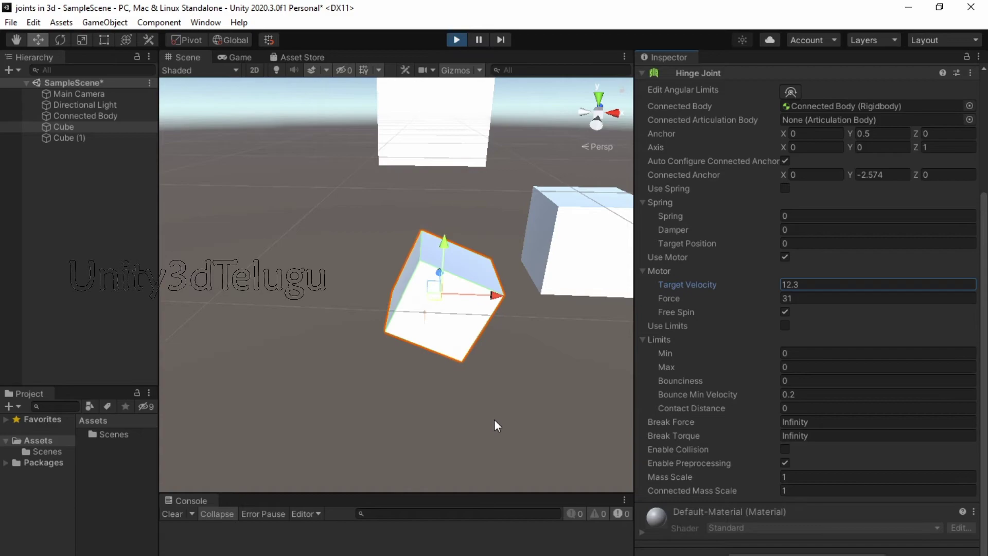
pyautogui.click(455, 38)
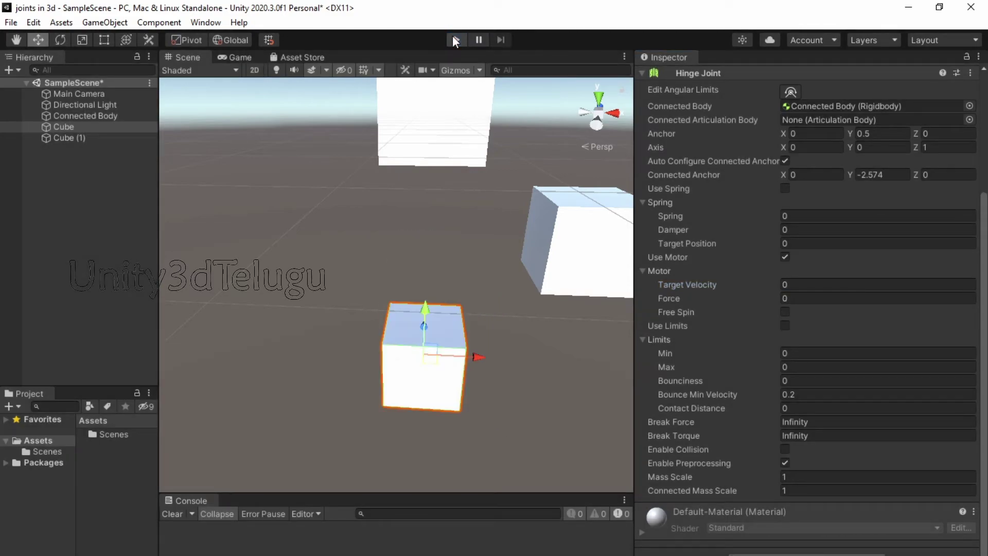
# Enable hinge Use Limits with Min -10 and Max 10, then start Play mode
pyautogui.click(784, 329)
pyautogui.click(795, 355)
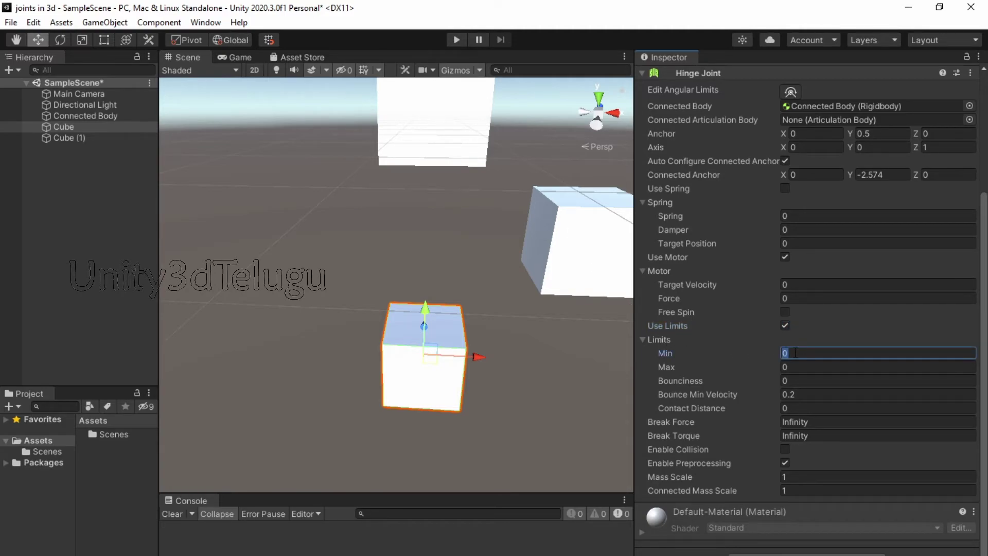
pyautogui.write('-10')
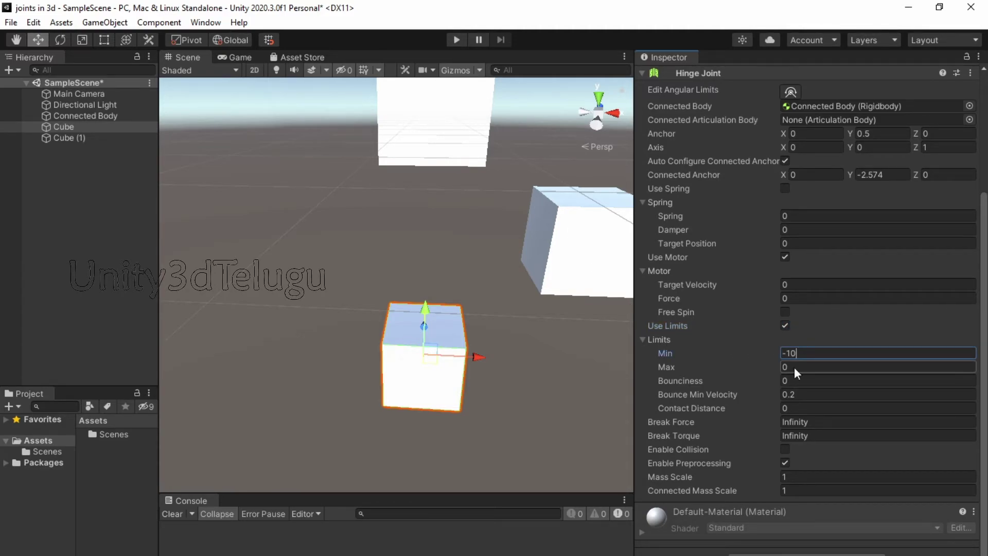
pyautogui.click(795, 366)
pyautogui.write('10')
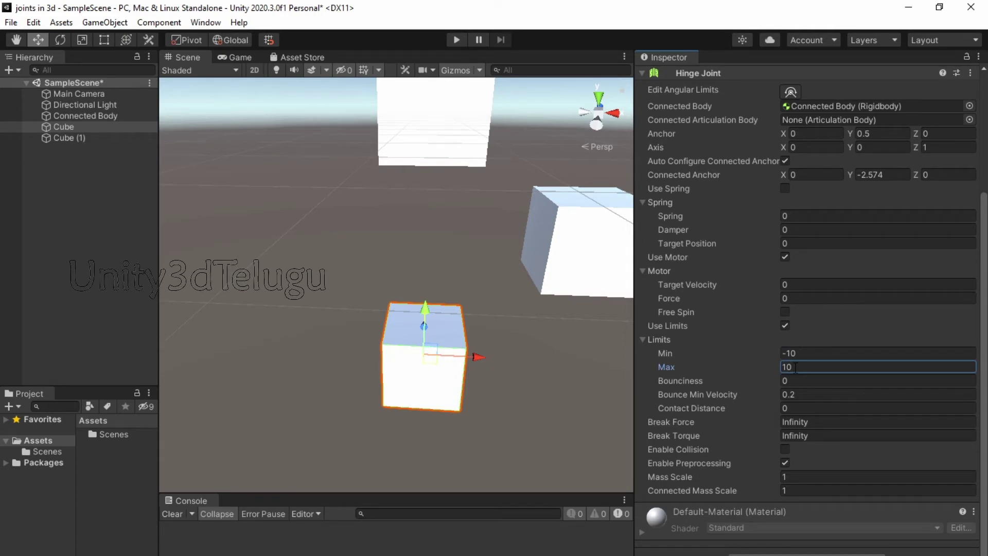
pyautogui.click(455, 45)
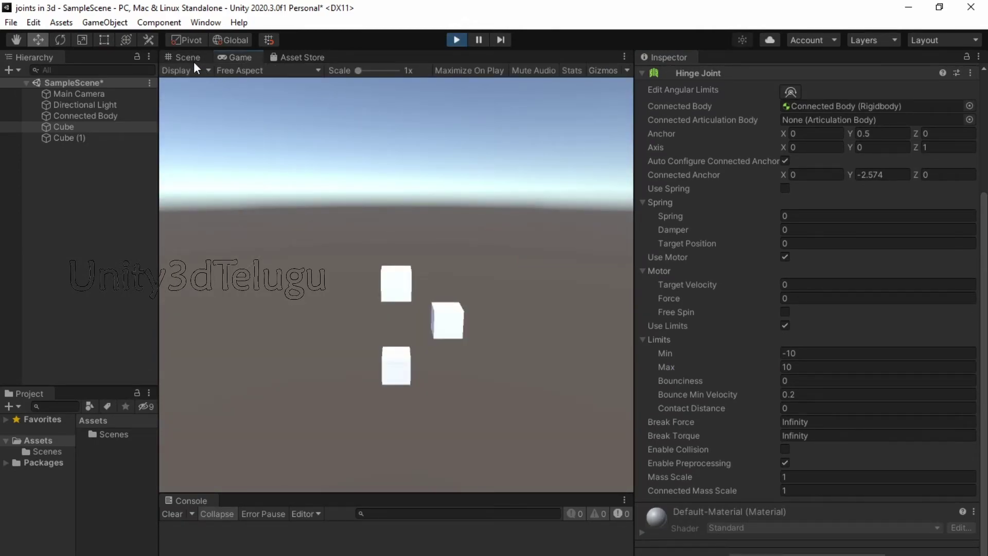
# Watch the cube in the Scene view, set limit Bounciness to 1, then stop Play mode
pyautogui.click(190, 59)
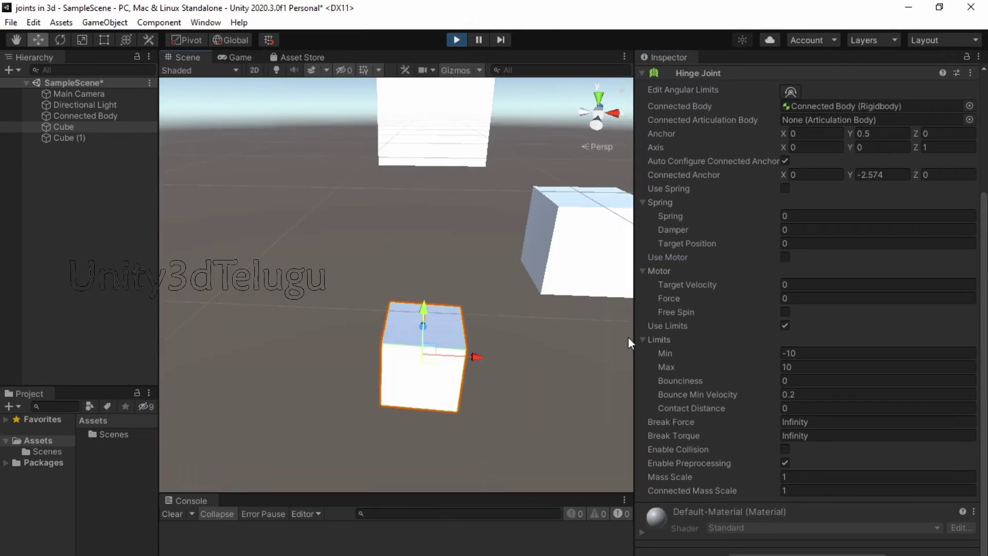
pyautogui.scroll(5, 777, 295)
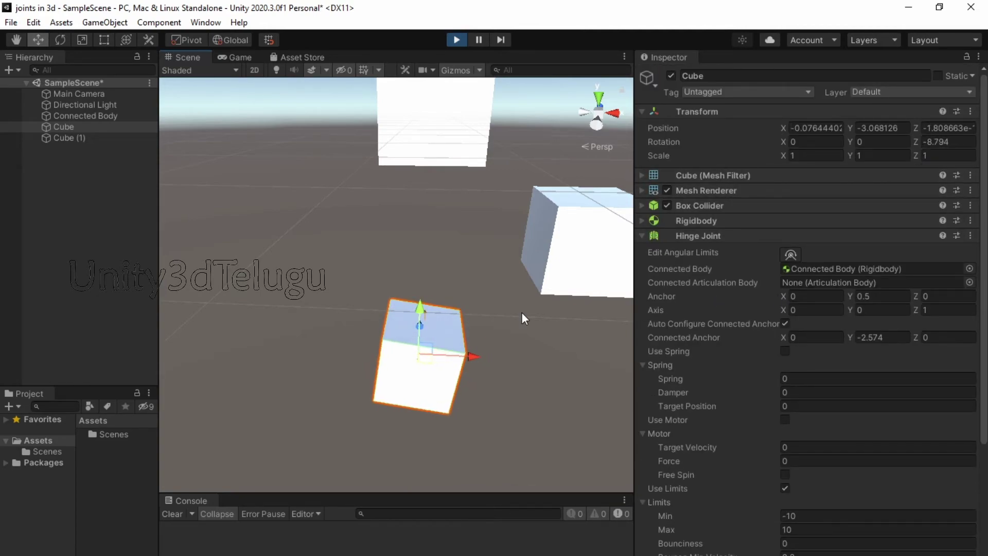
pyautogui.scroll(-5, 772, 344)
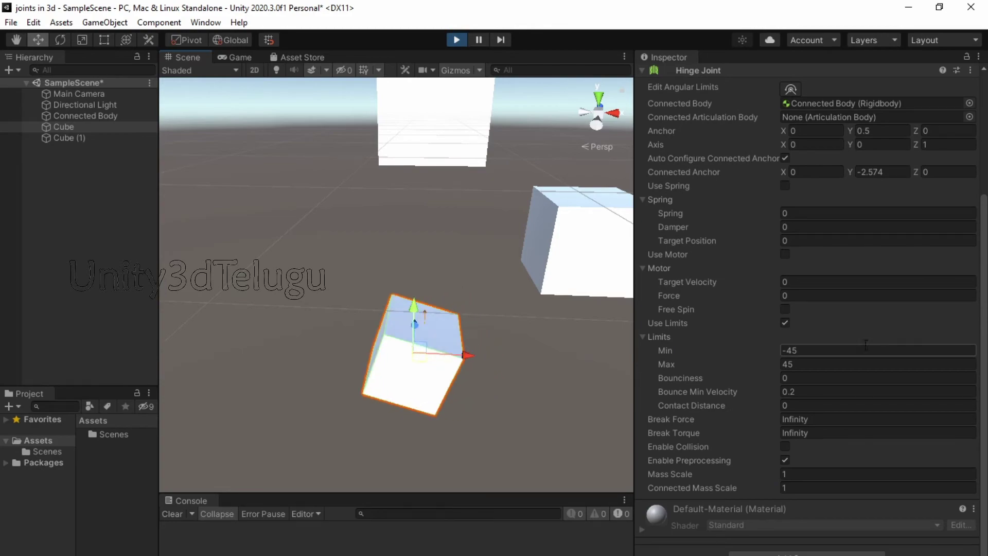
pyautogui.scroll(3, 885, 319)
pyautogui.scroll(-3, 834, 355)
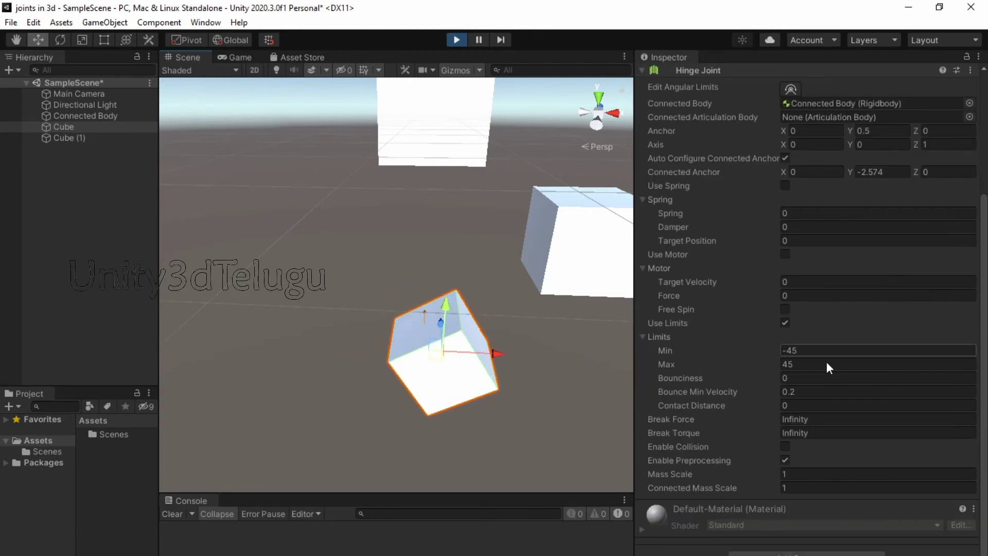
pyautogui.click(768, 379)
pyautogui.write('1')
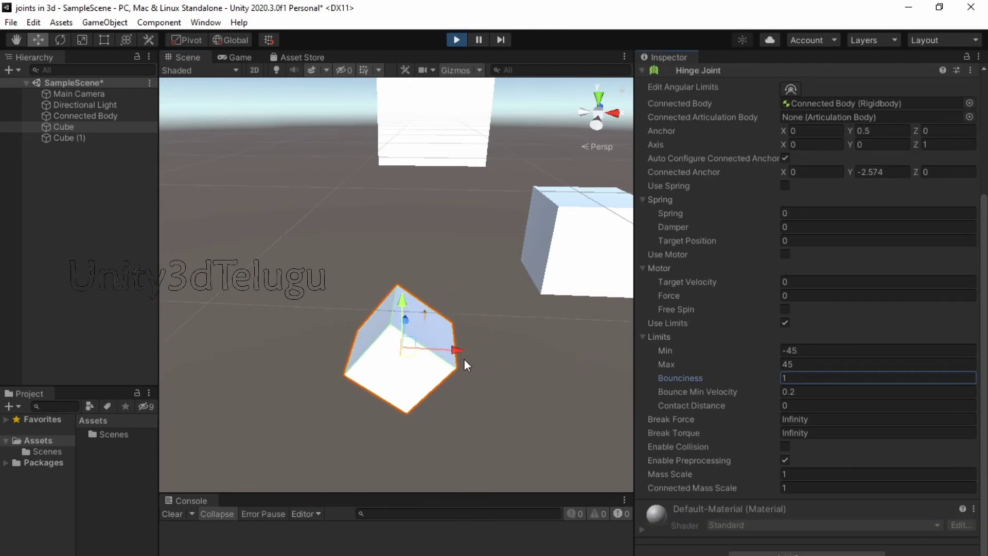
pyautogui.press('Return')
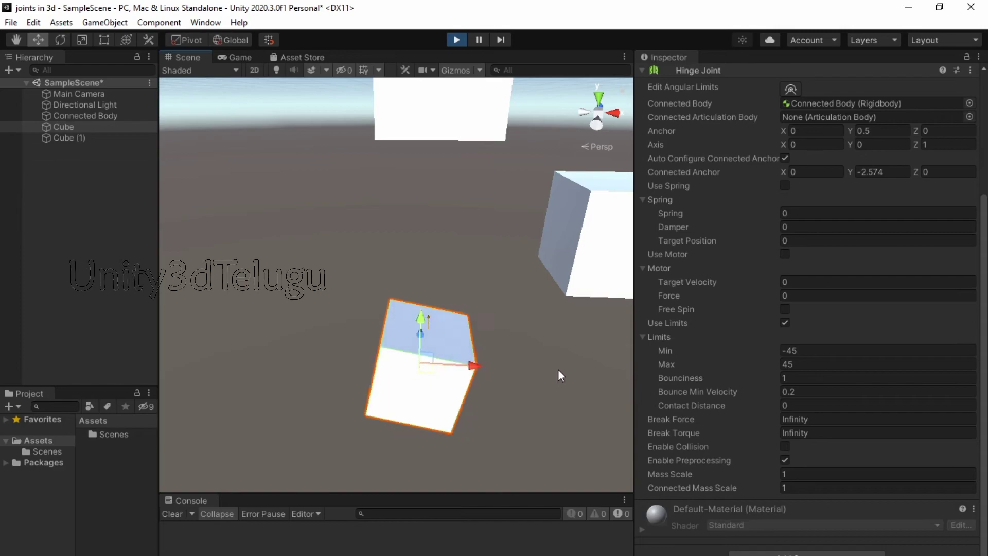
pyautogui.hotkey('ctrl', 'p')
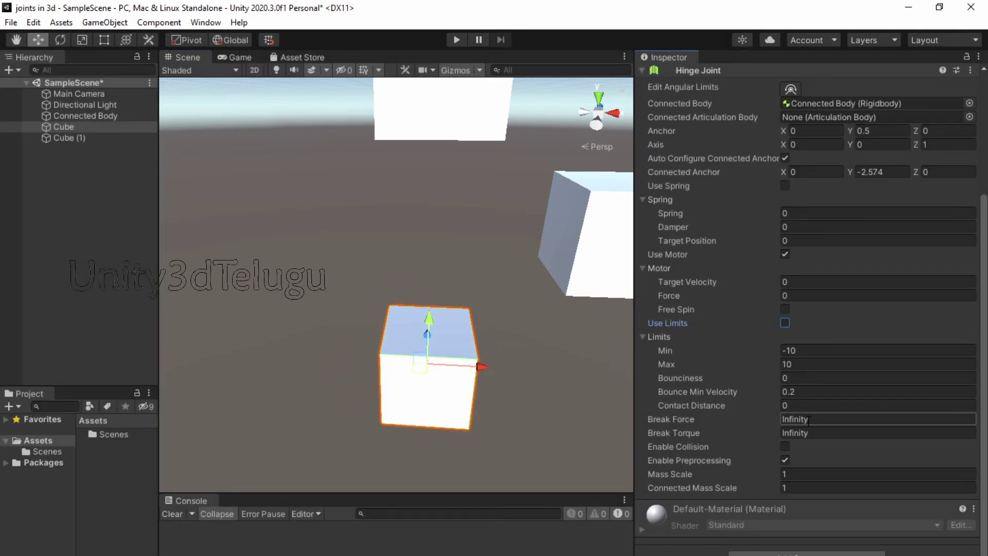
# Set the hinge's Break Force and Break Torque both to 10
pyautogui.click(808, 421)
pyautogui.write('10')
pyautogui.click(793, 432)
pyautogui.write('10')
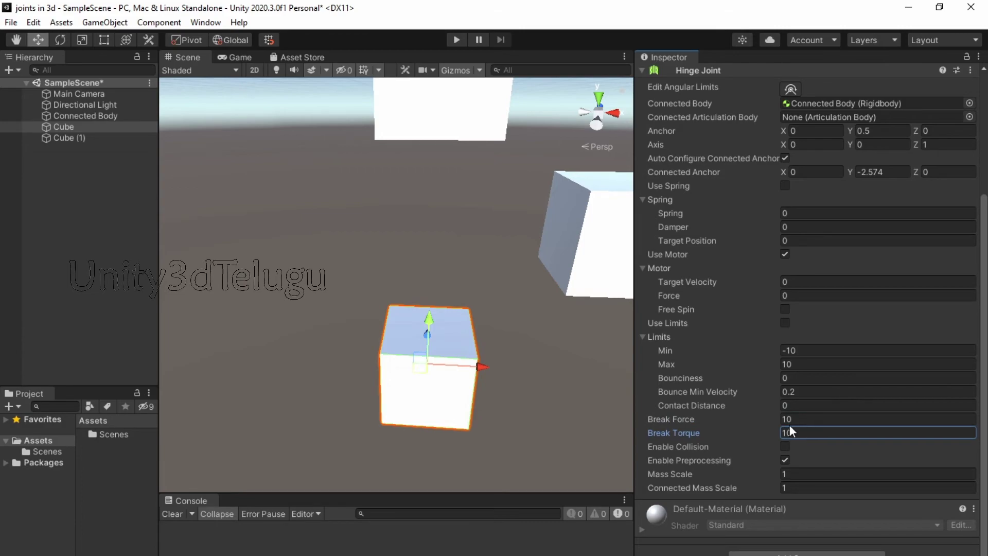
# Run the scene and drag the Connected Body sideways along X
pyautogui.click(454, 38)
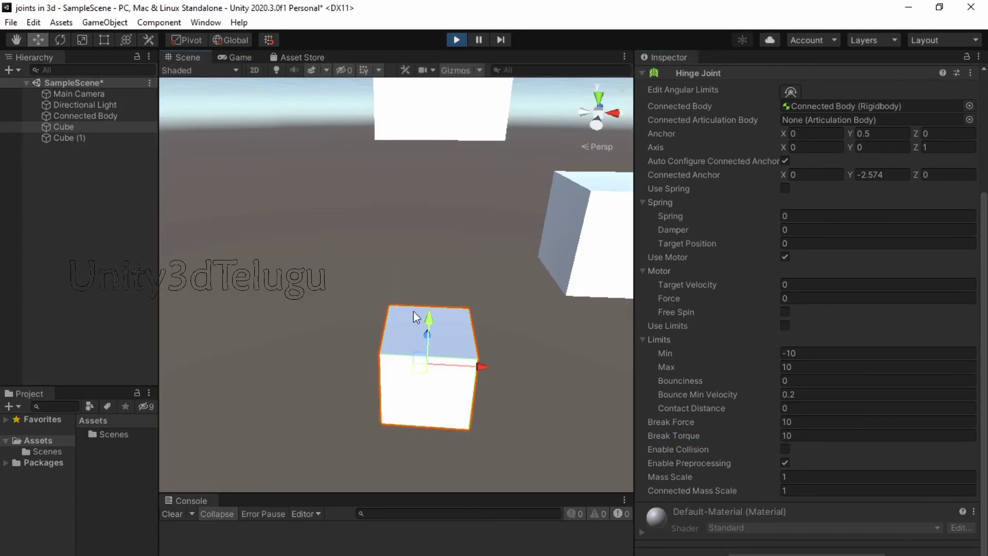
pyautogui.click(453, 165)
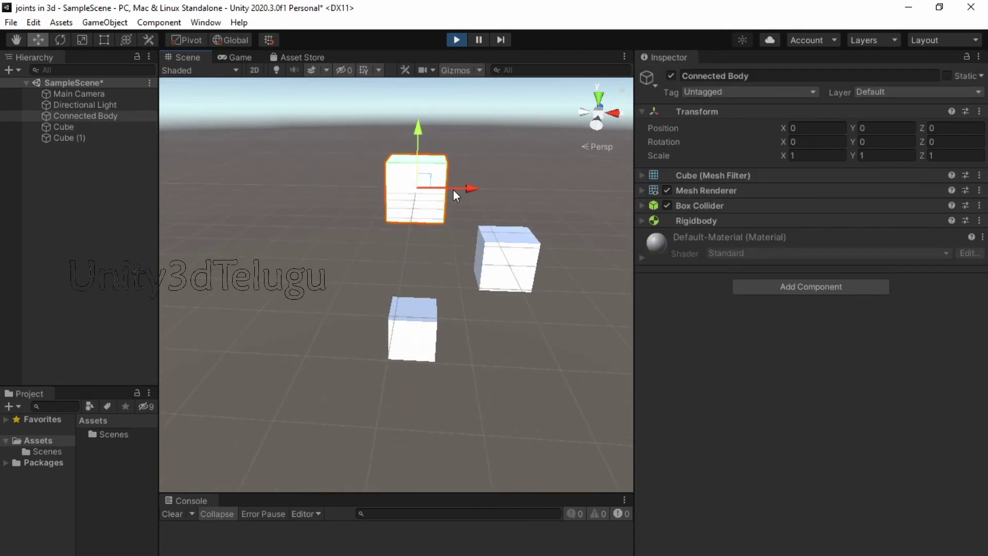
pyautogui.moveTo(469, 188); pyautogui.dragTo(486, 192)
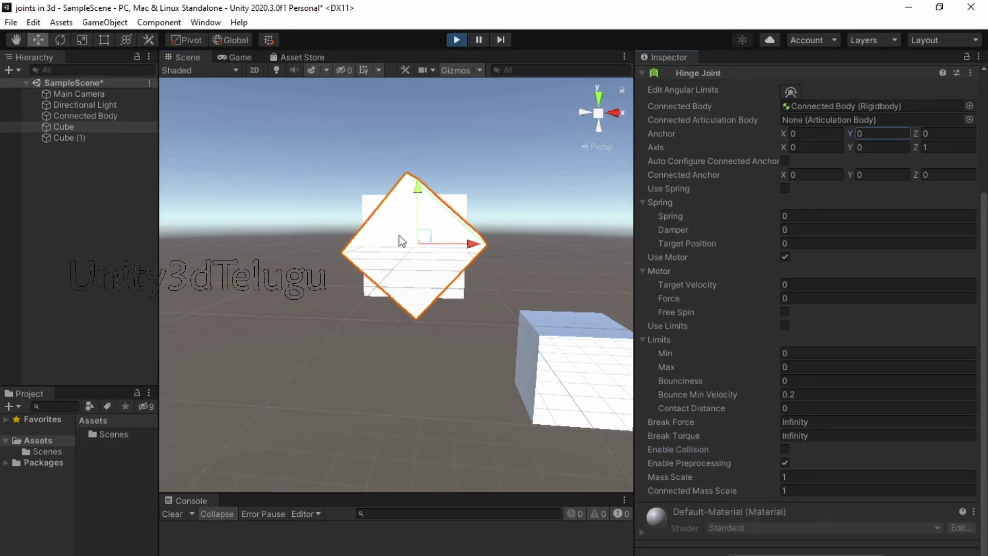
# Enable collision, set the hinge anchor Y to 0.94 on the hinged cube, then disable collision
pyautogui.click(786, 449)
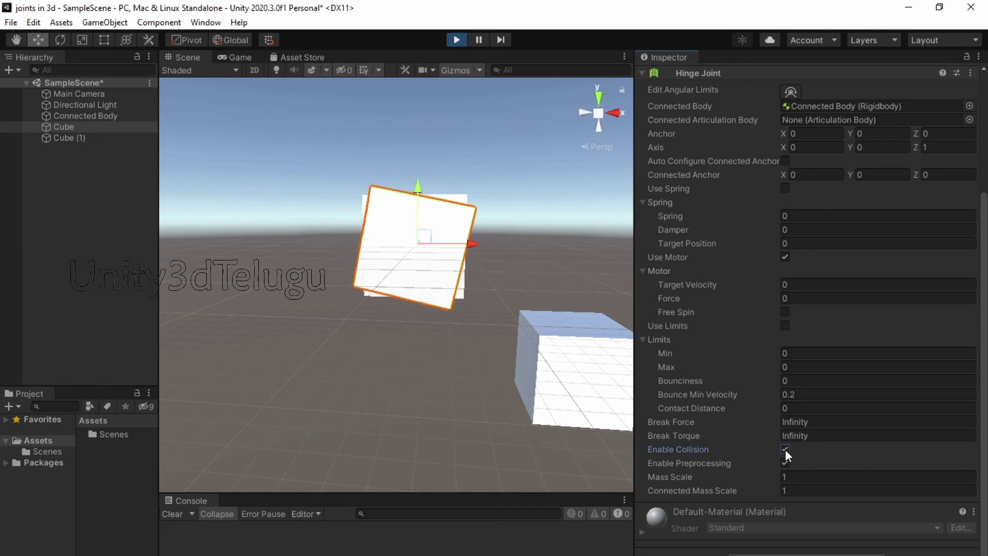
pyautogui.click(786, 463)
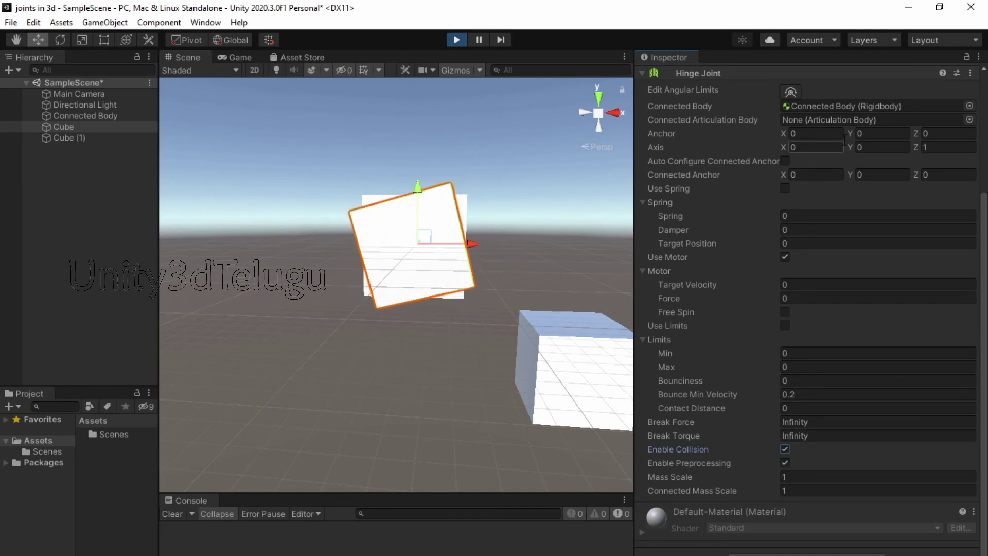
pyautogui.moveTo(852, 134); pyautogui.dragTo(885, 140)
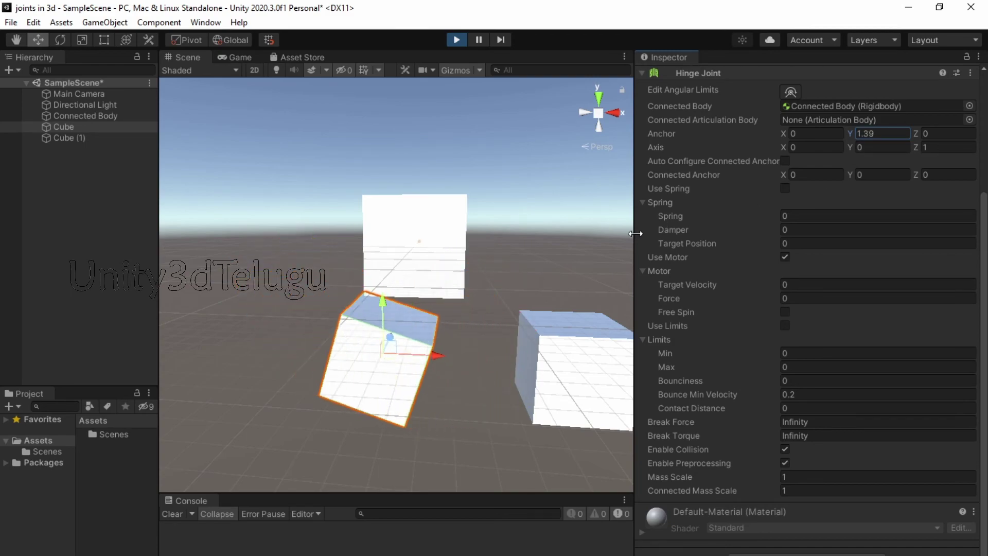
pyautogui.click(604, 351)
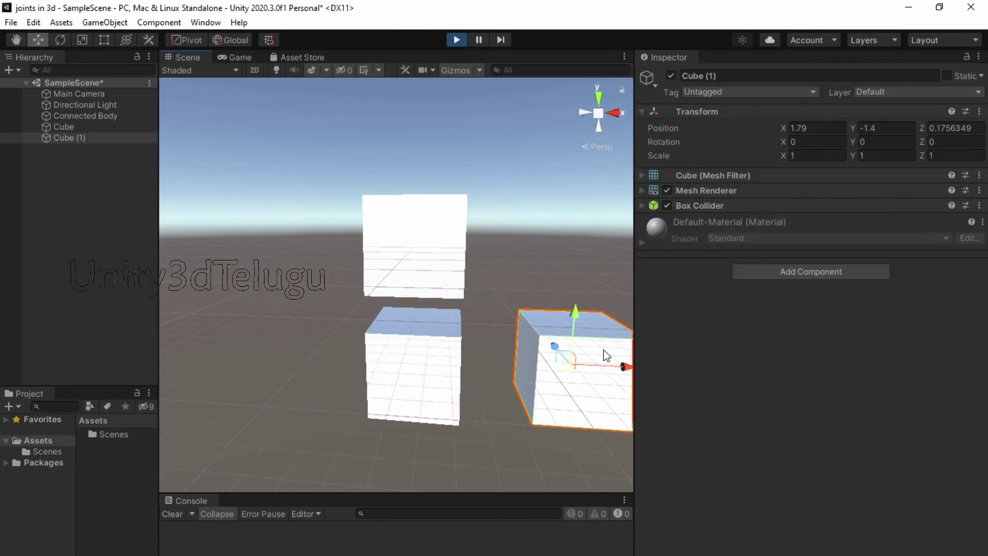
pyautogui.click(433, 347)
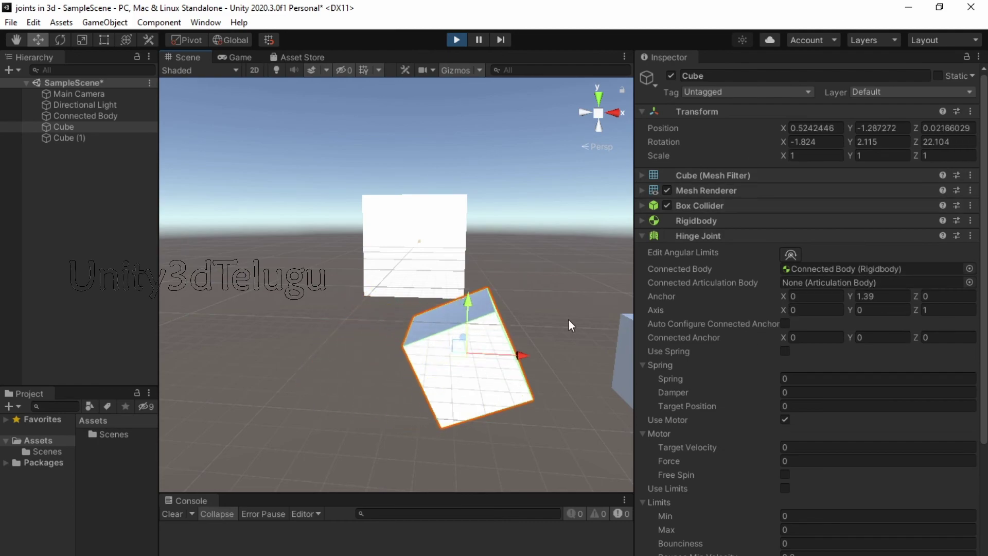
pyautogui.scroll(-5, 836, 301)
pyautogui.moveTo(852, 130); pyautogui.dragTo(839, 131)
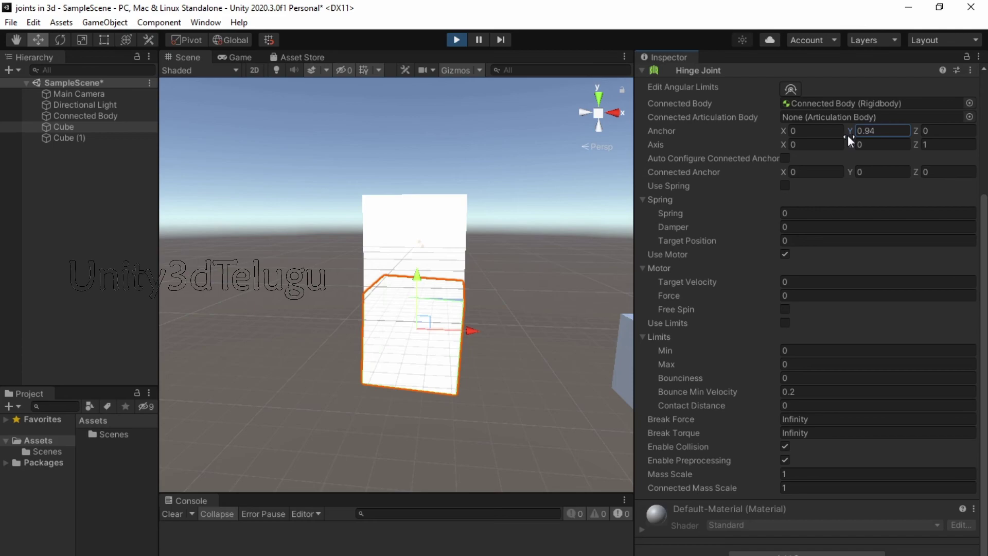
pyautogui.click(785, 446)
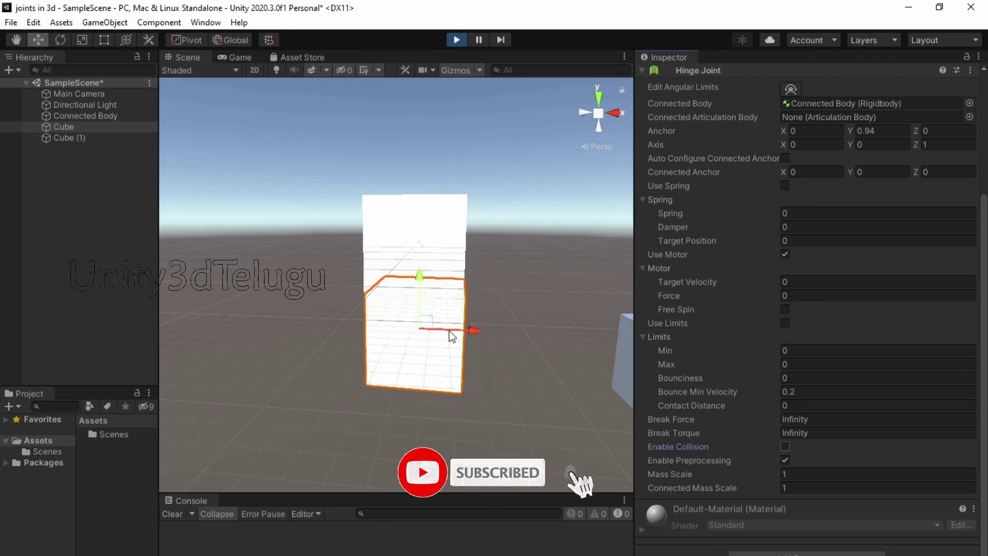
pyautogui.moveTo(476, 335); pyautogui.dragTo(517, 341)
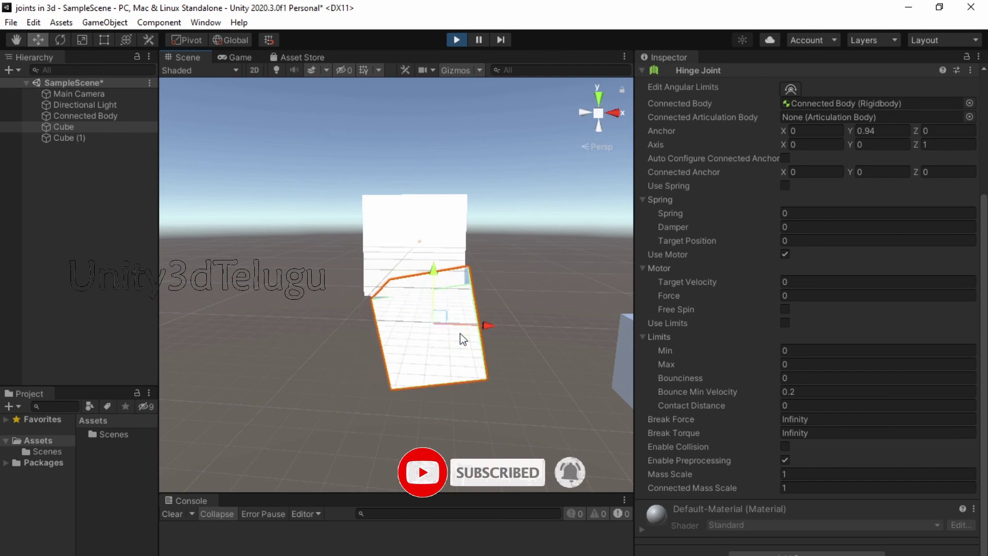
pyautogui.click(785, 446)
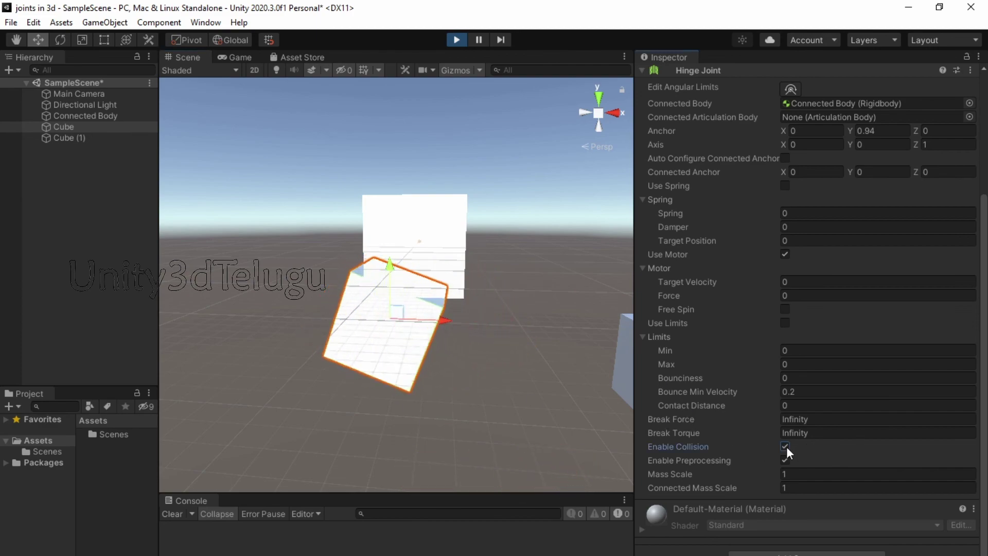
pyautogui.click(458, 319)
pyautogui.click(411, 293)
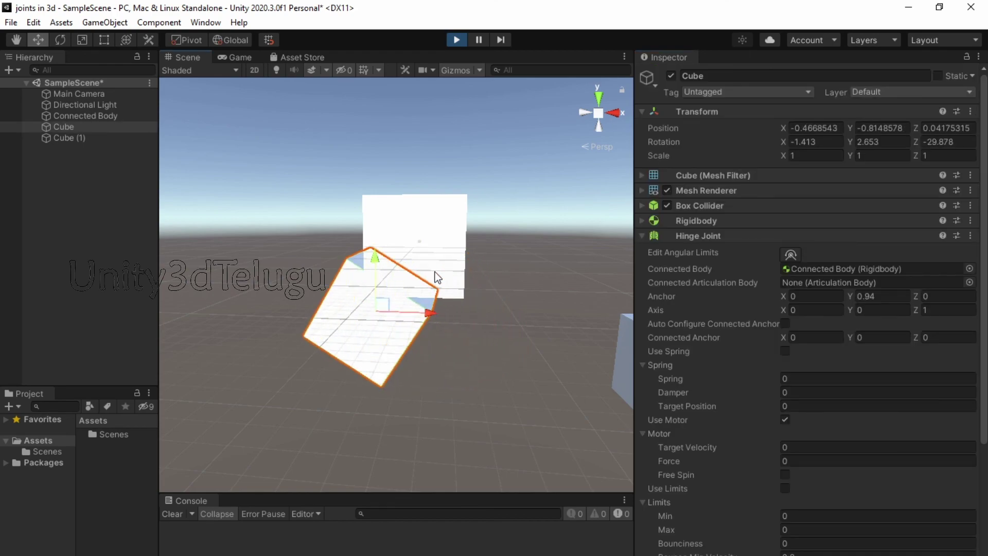
pyautogui.click(459, 337)
pyautogui.click(460, 337)
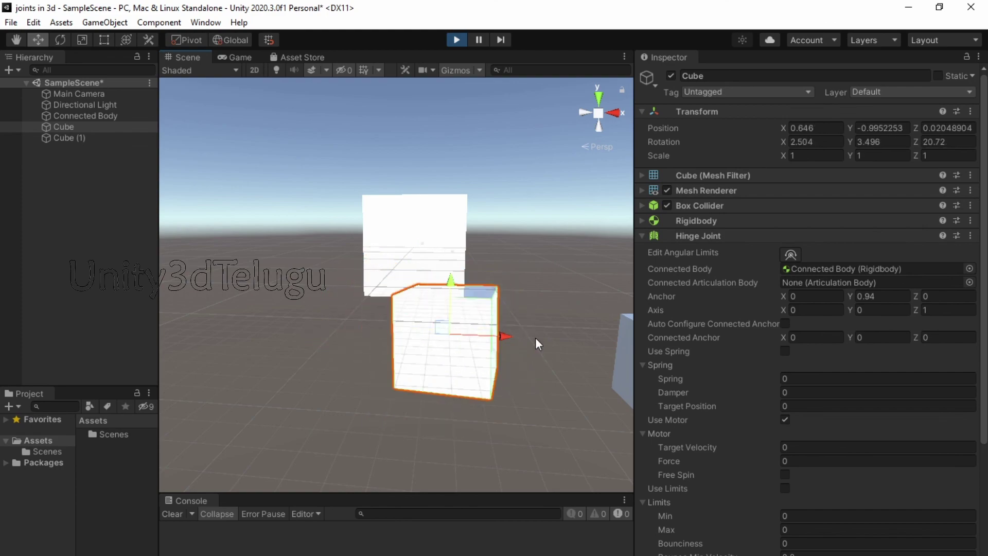
pyautogui.scroll(-5, 790, 460)
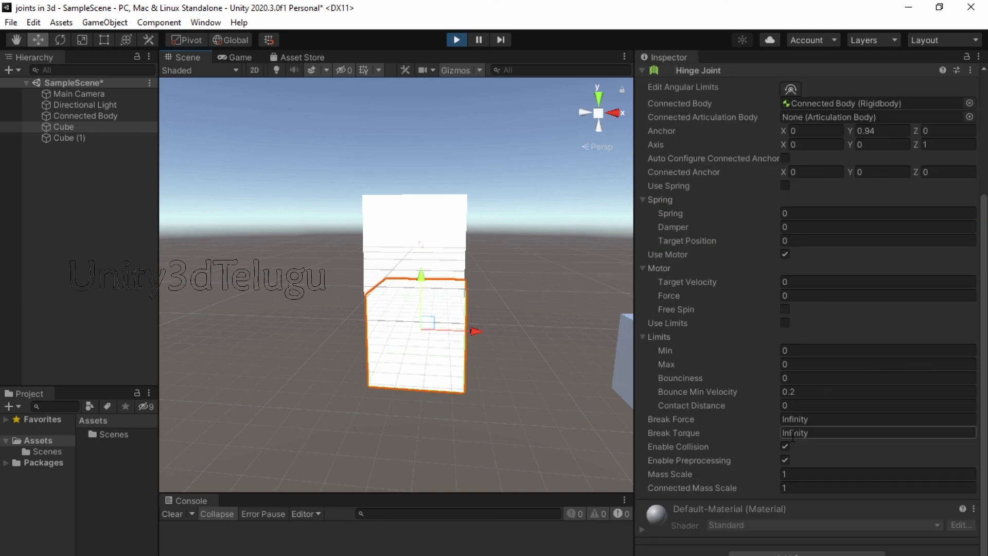